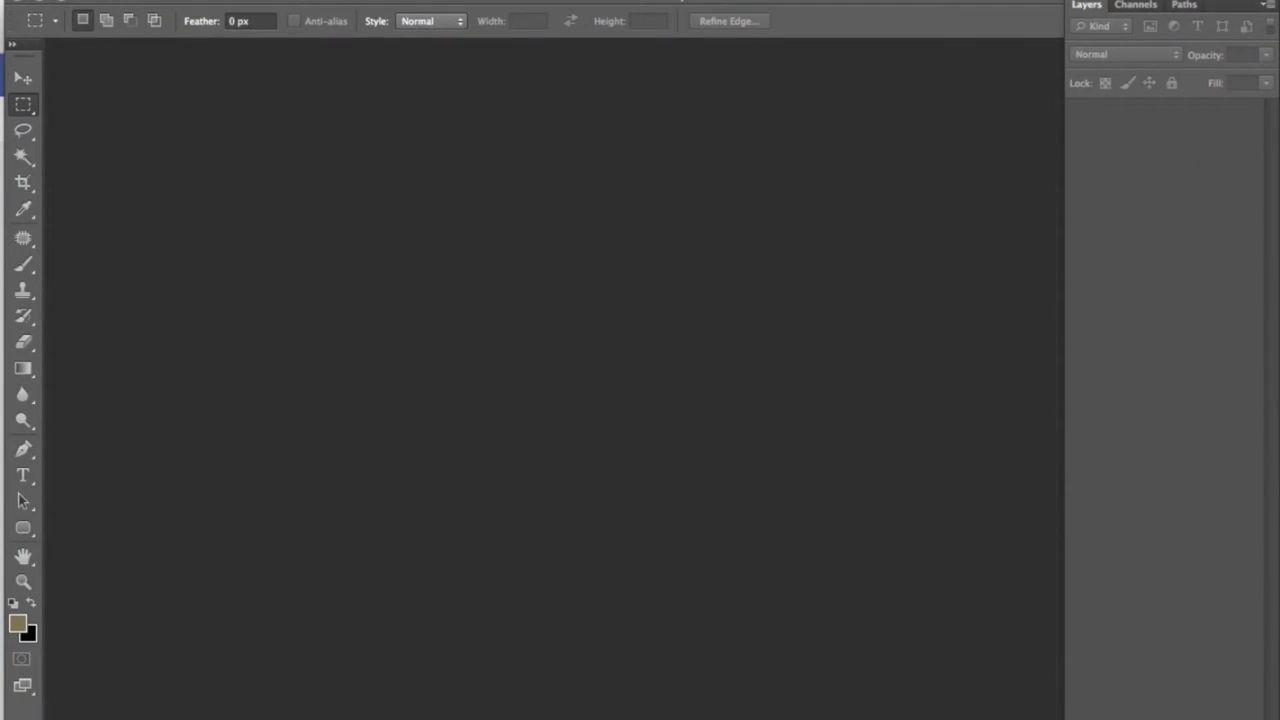
# Open DSC_0018.JPG, the photo of a hand holding a phone against leaves.
pyautogui.click(90, 0)
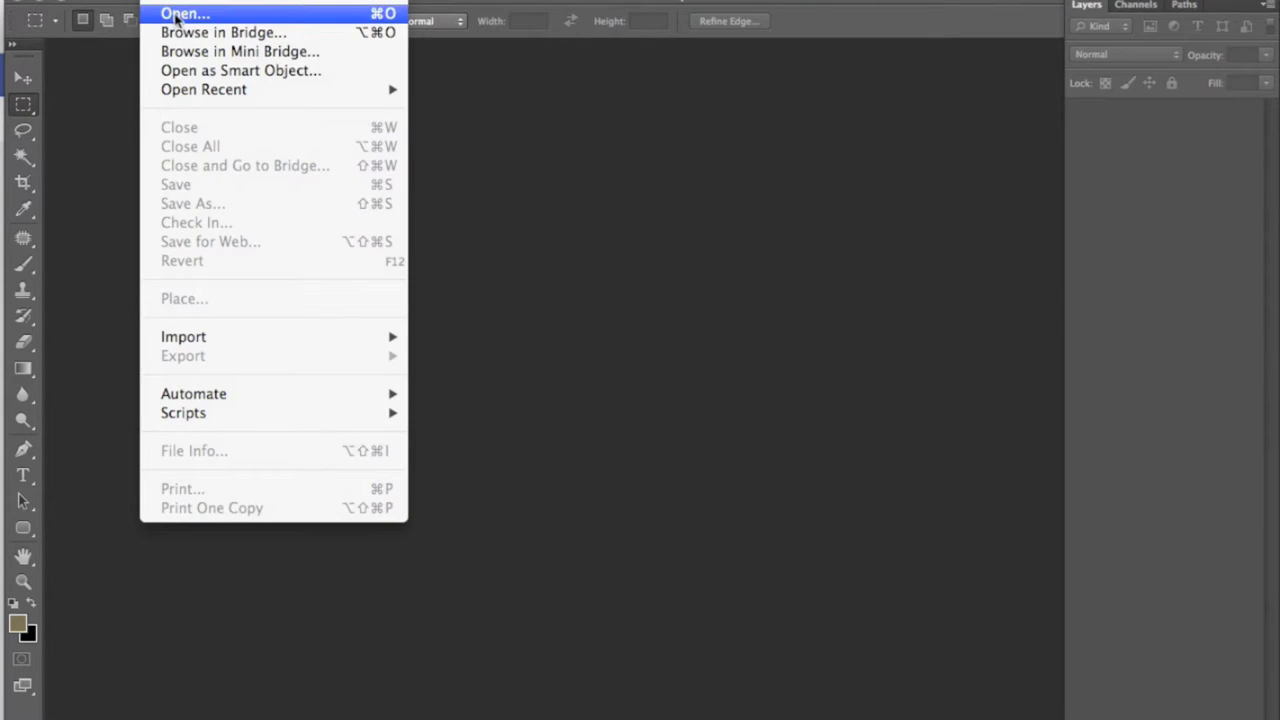
pyautogui.click(177, 14)
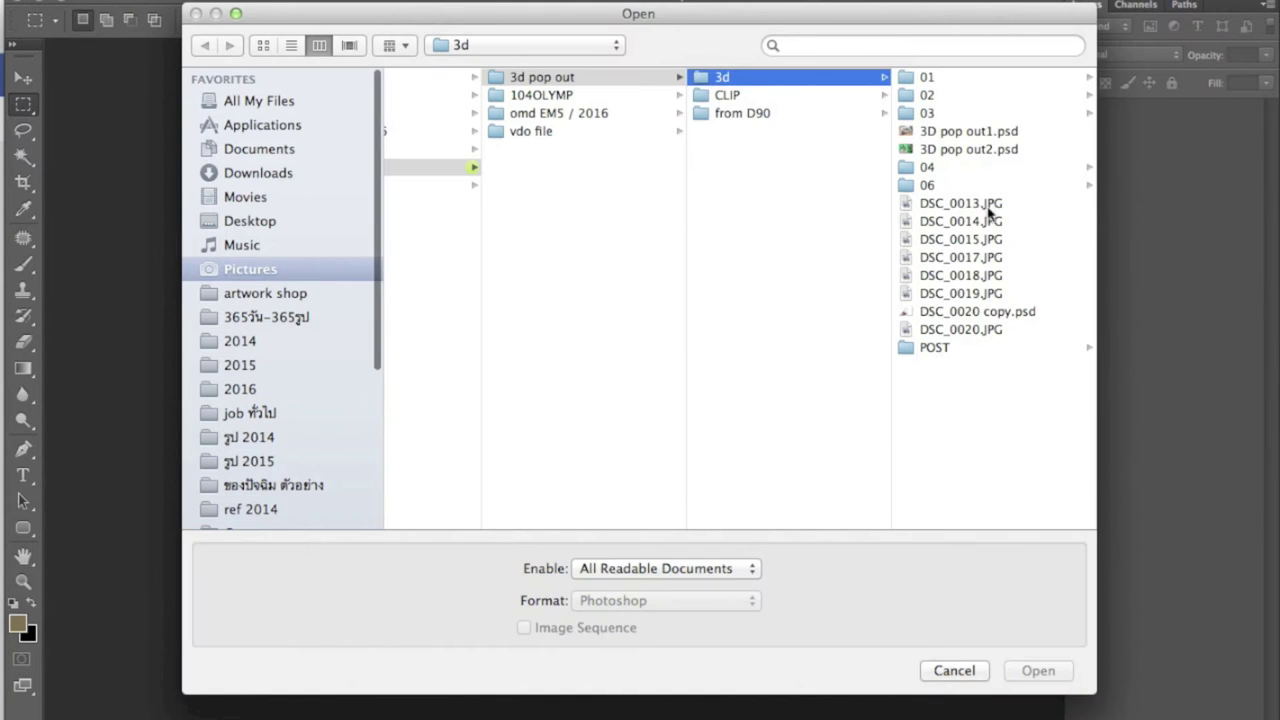
pyautogui.click(925, 277)
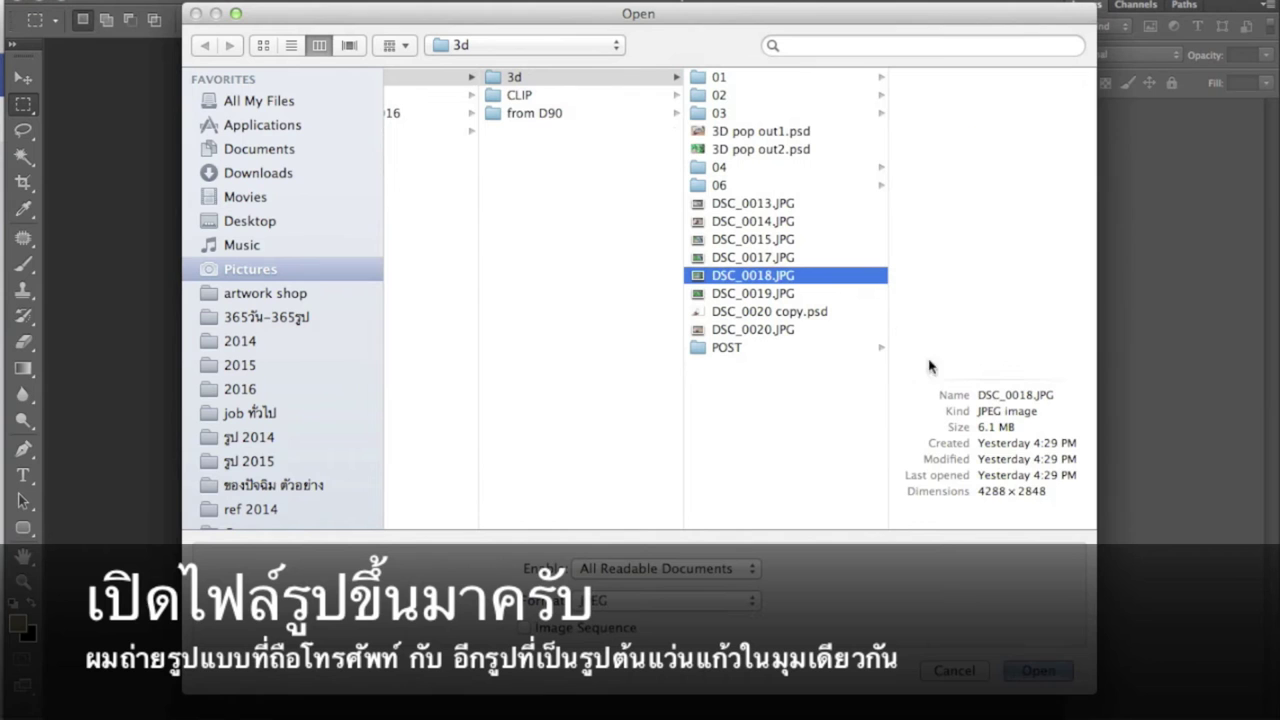
pyautogui.click(1027, 673)
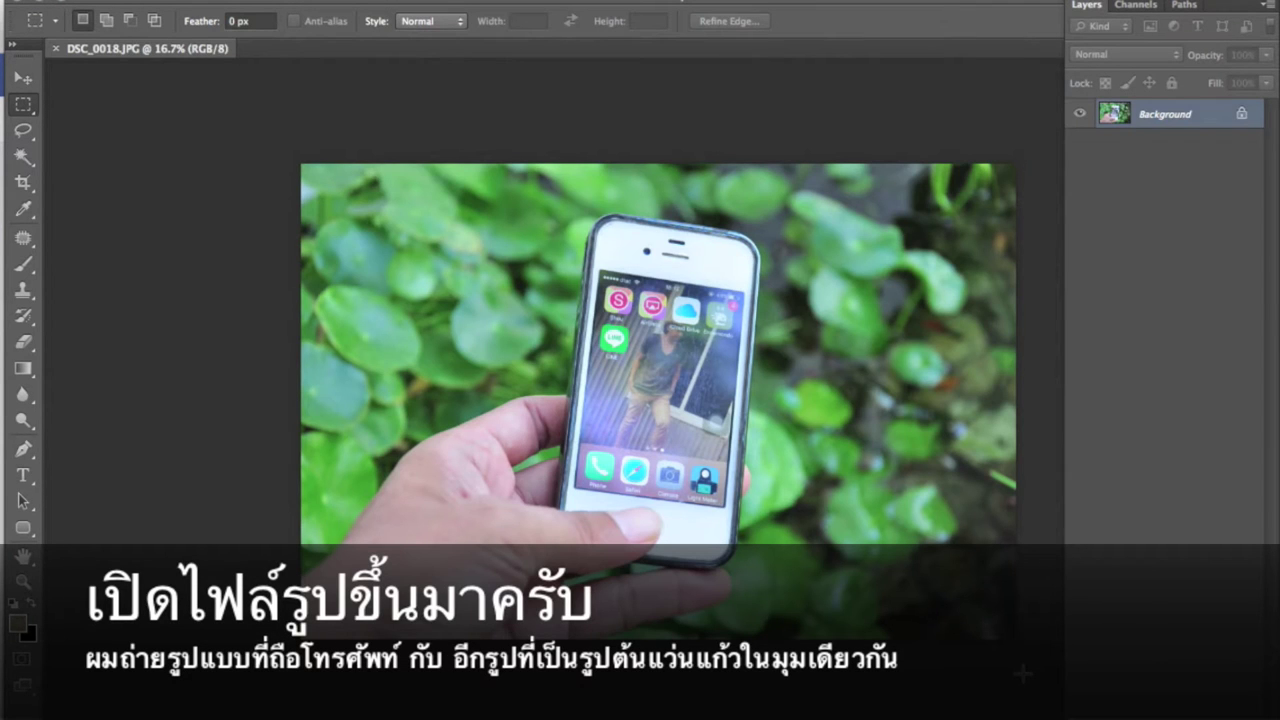
# Zoom in on the phone photo and select the Pen Tool in plain path mode.
pyautogui.hotkey('ctrl', '+')
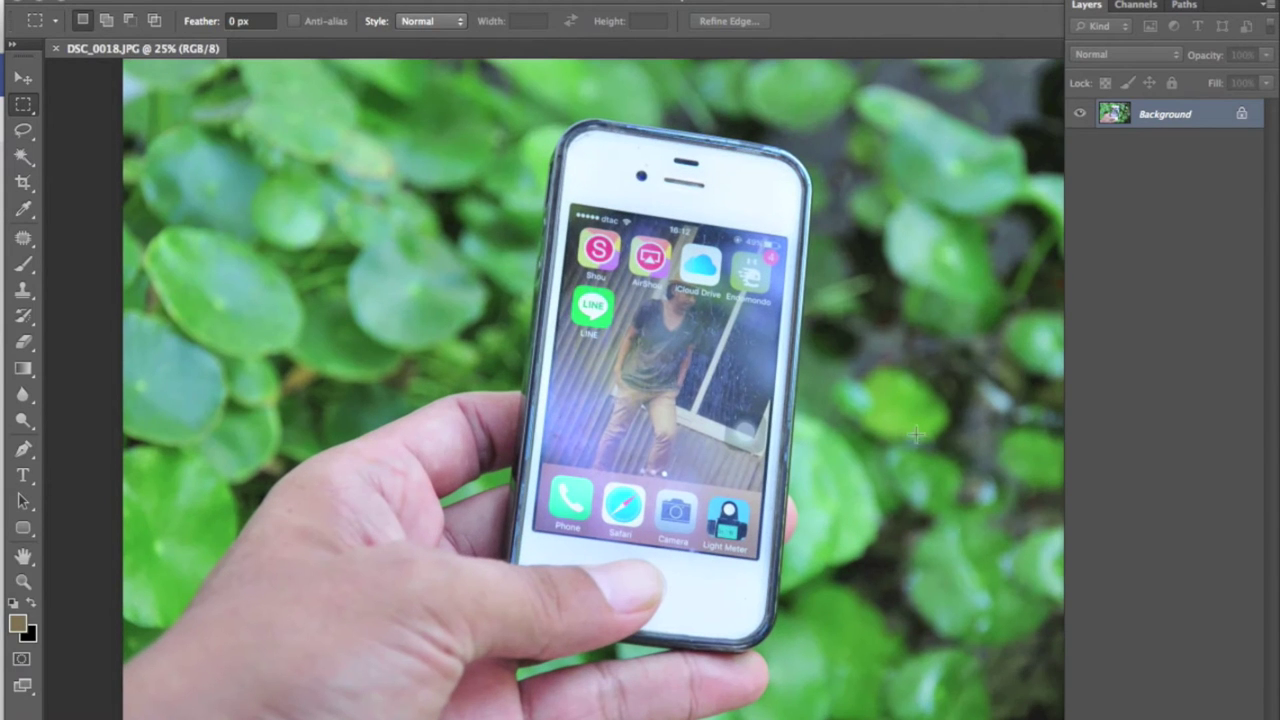
pyautogui.scroll(-1, 54, 287)
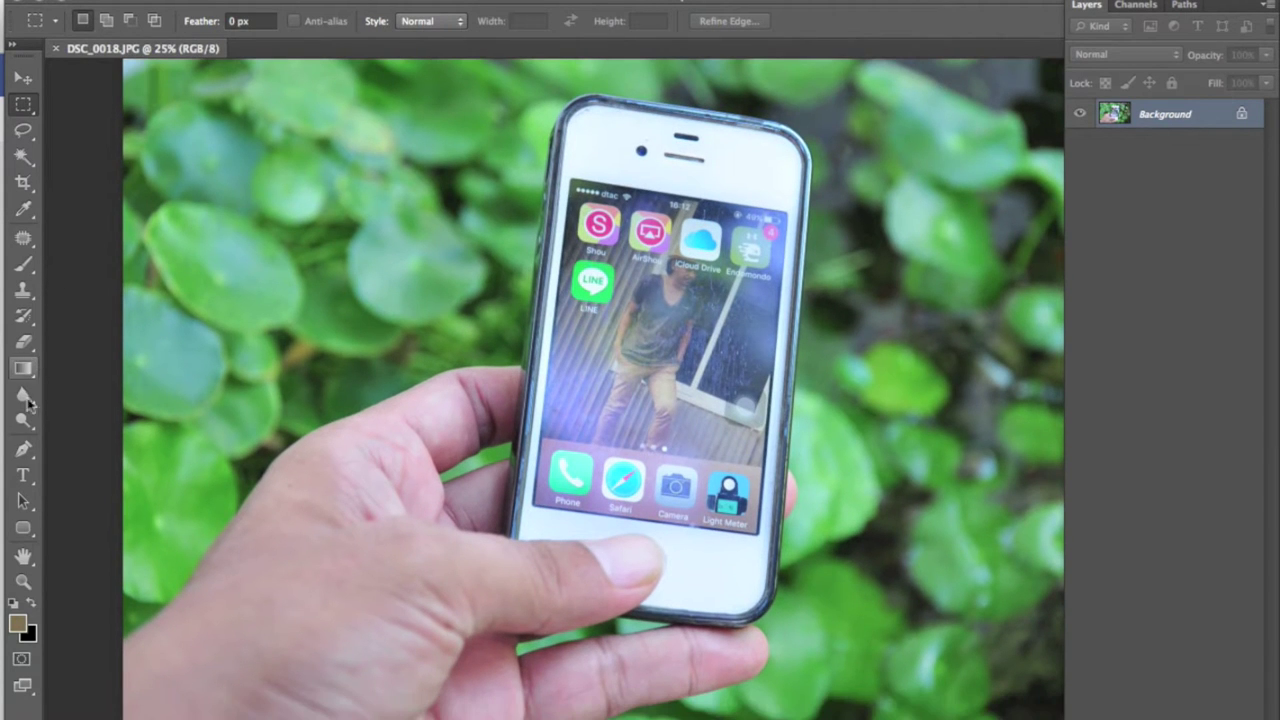
pyautogui.click(22, 452)
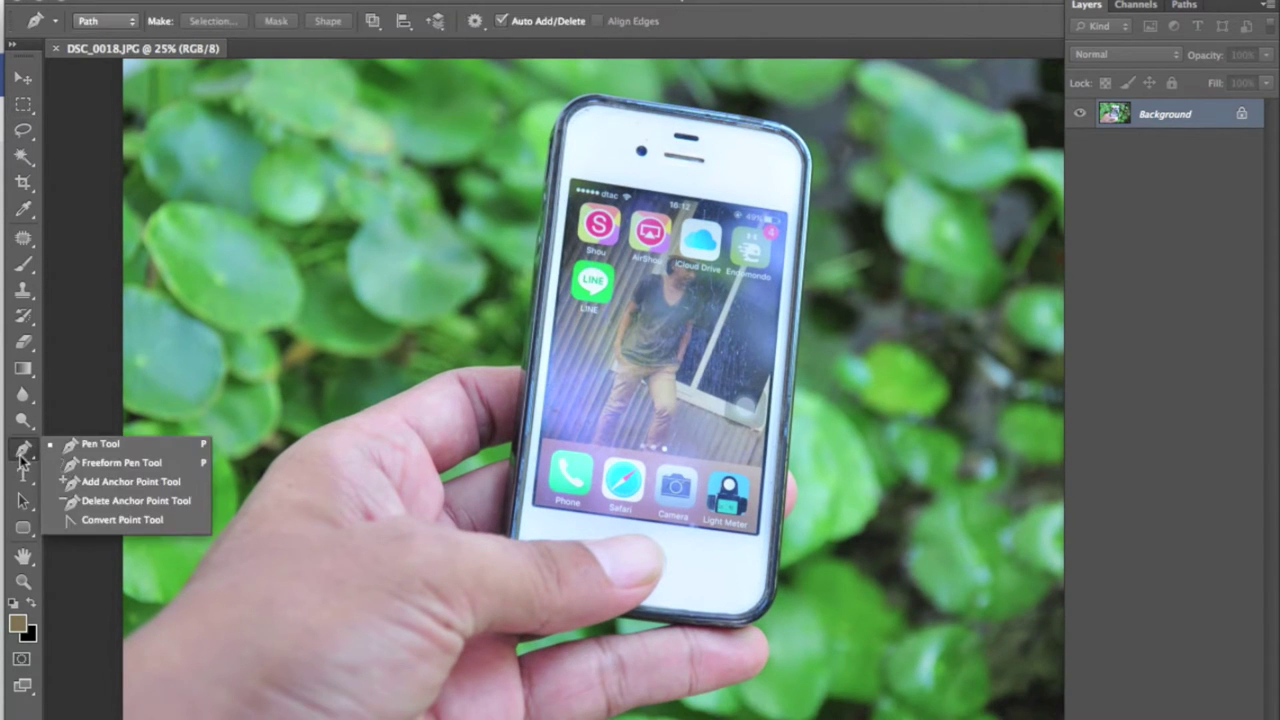
pyautogui.click(112, 450)
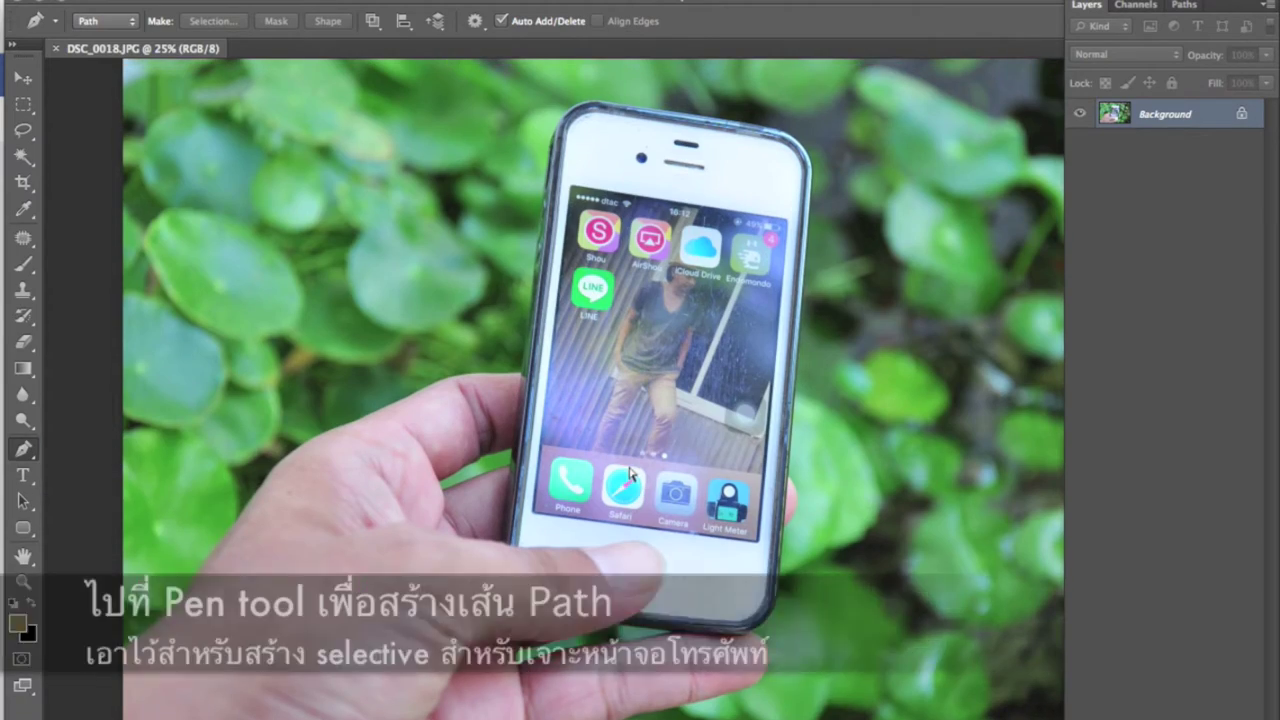
# Place path anchor points at the phone screen's top-left and bottom-left corners.
pyautogui.hotkey('ctrl', '+')
pyautogui.hotkey('ctrl', '+')
pyautogui.hotkey('ctrl', '+')
pyautogui.hotkey('ctrl', '+')
pyautogui.hotkey('ctrl', '+')
pyautogui.scroll(5, 380, 500)
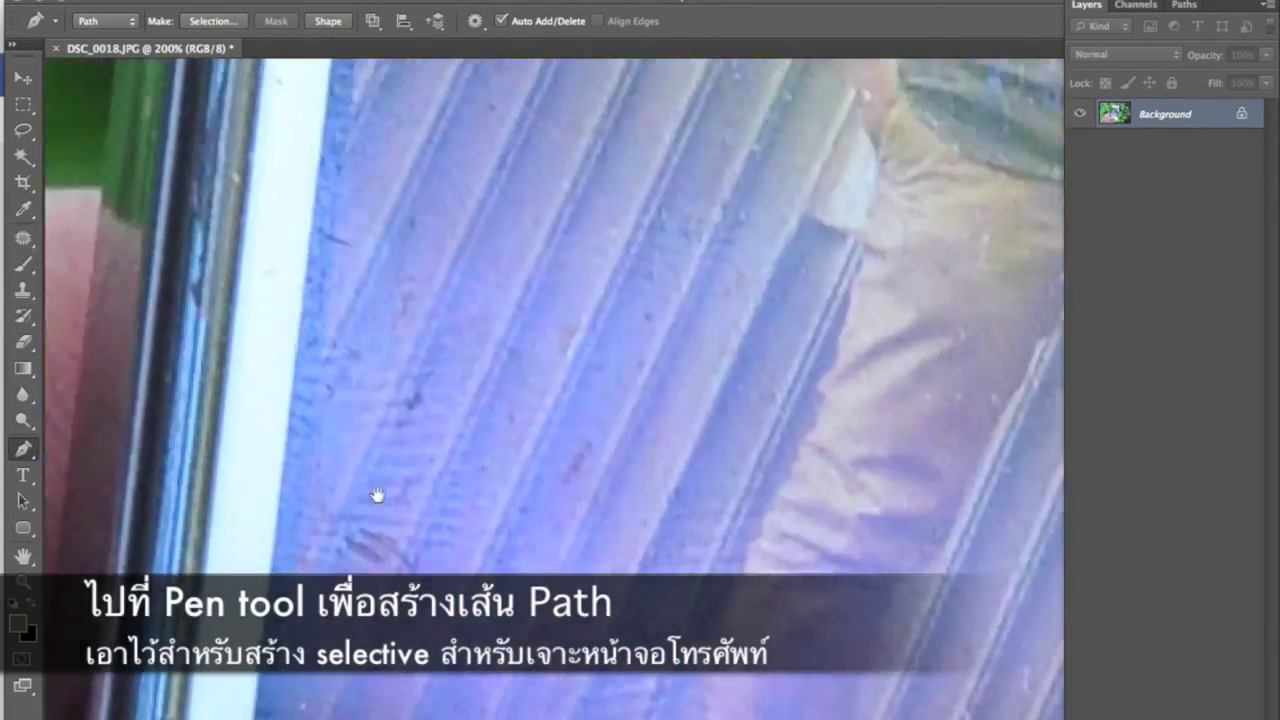
pyautogui.scroll(5, 419, 315)
pyautogui.scroll(3, 419, 315)
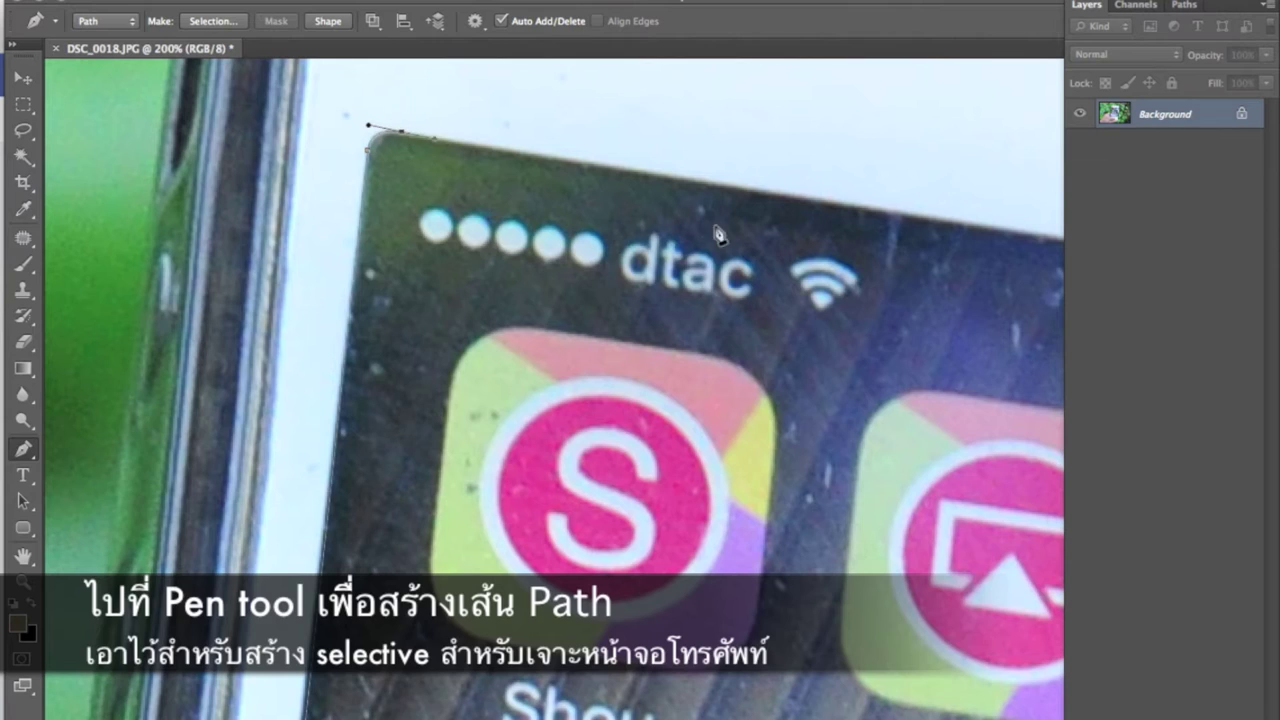
pyautogui.hscroll(10, 718, 236)
pyautogui.hscroll(-5, 787, 297)
pyautogui.hscroll(-5, 608, 214)
pyautogui.click(405, 275)
pyautogui.hscroll(10, 543, 363)
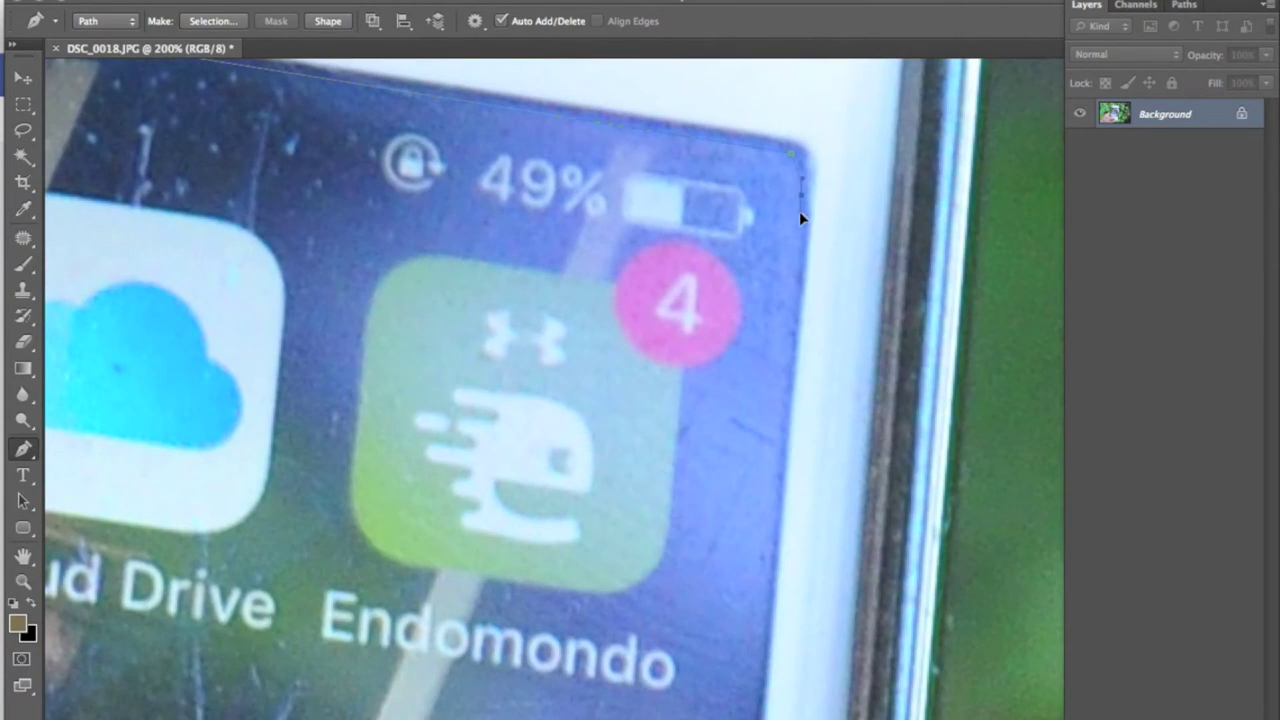
pyautogui.scroll(-5, 800, 217)
pyautogui.scroll(-5, 790, 390)
pyautogui.scroll(-3, 790, 395)
pyautogui.click(791, 400)
pyautogui.hscroll(-10, 660, 370)
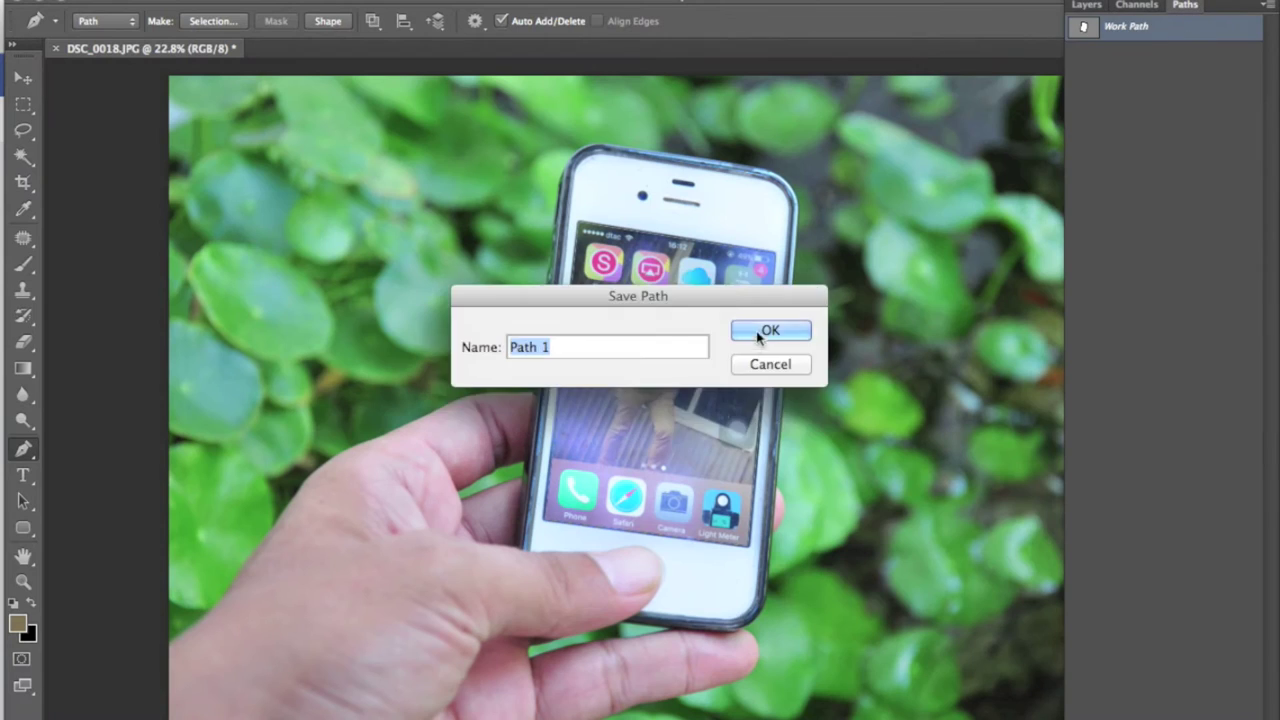
# Duplicate the photo layer and mask it with the inverted selection so the phone screen is cut out.
pyautogui.moveTo(1188, 118); pyautogui.dragTo(1236, 712)
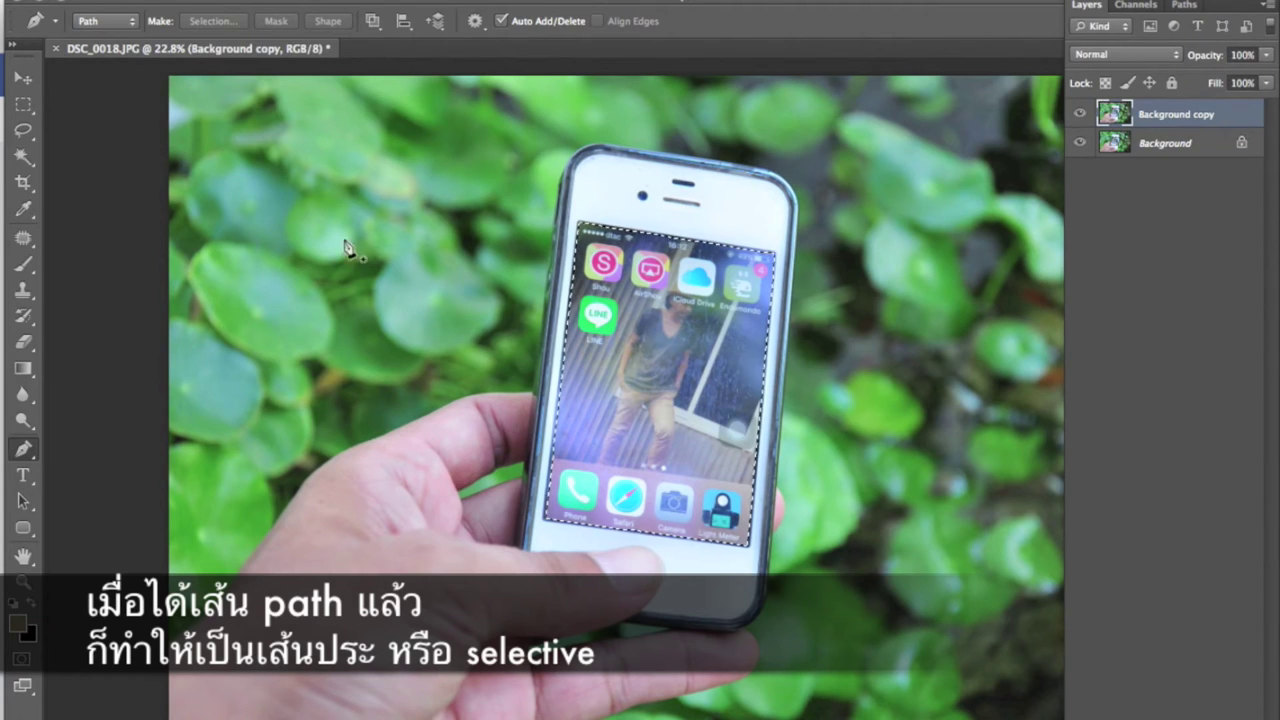
pyautogui.press('m')
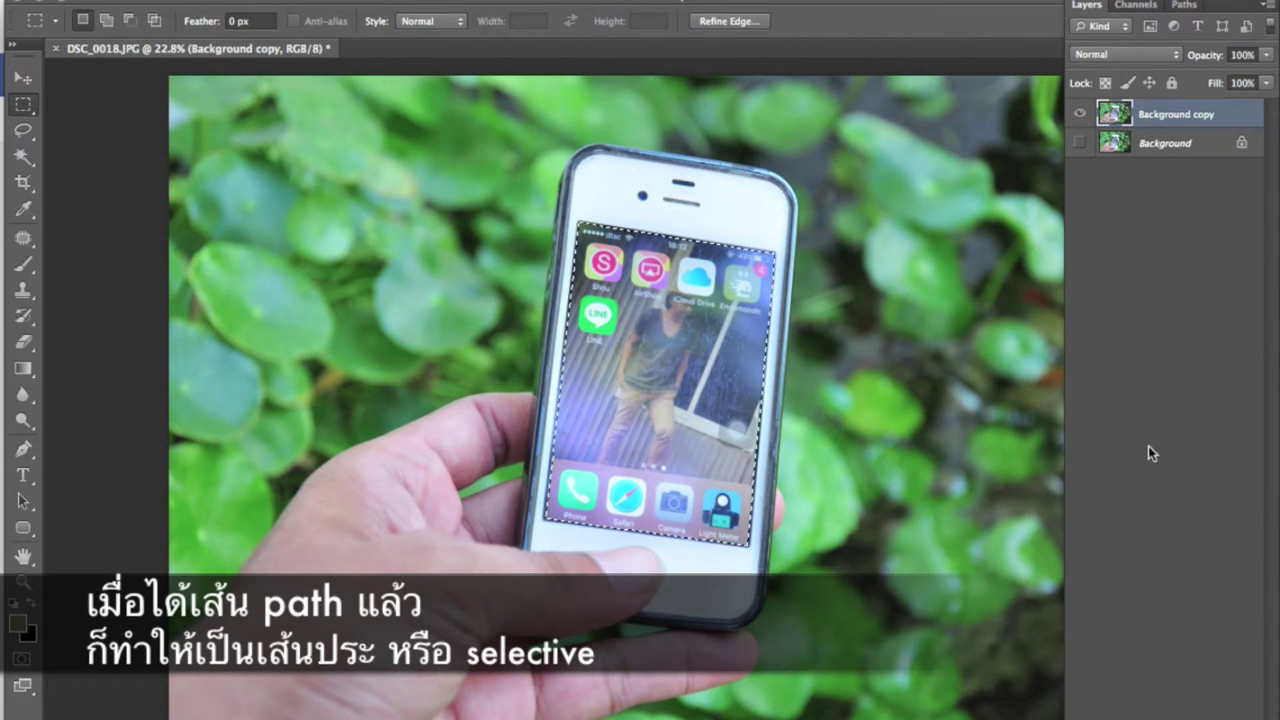
pyautogui.hotkey('ctrl', 'shift', 'i')
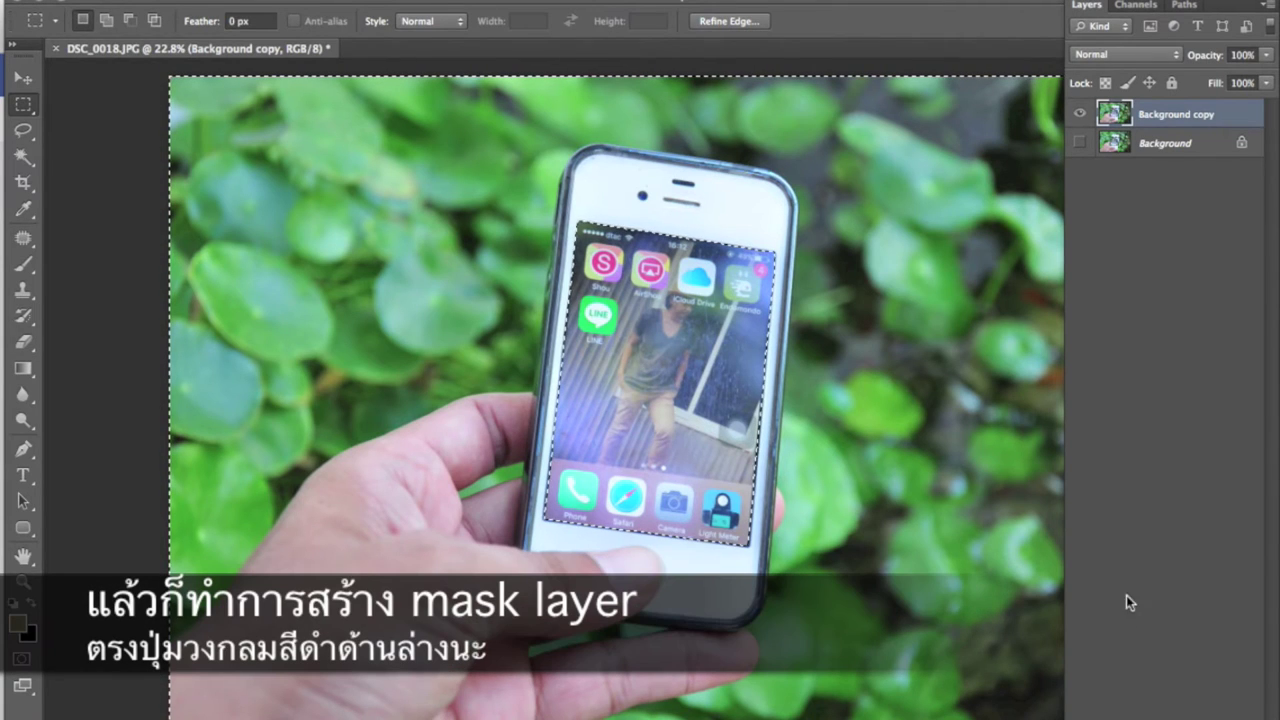
pyautogui.click(1140, 712)
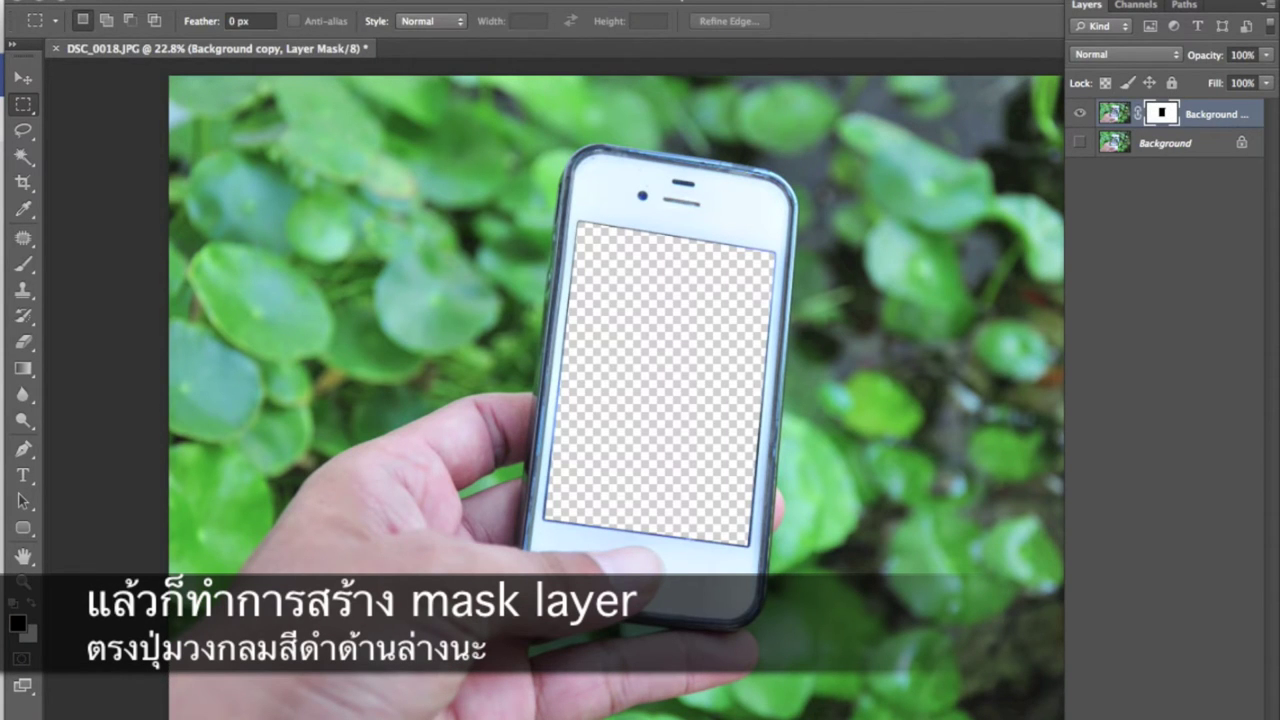
pyautogui.click(22, 79)
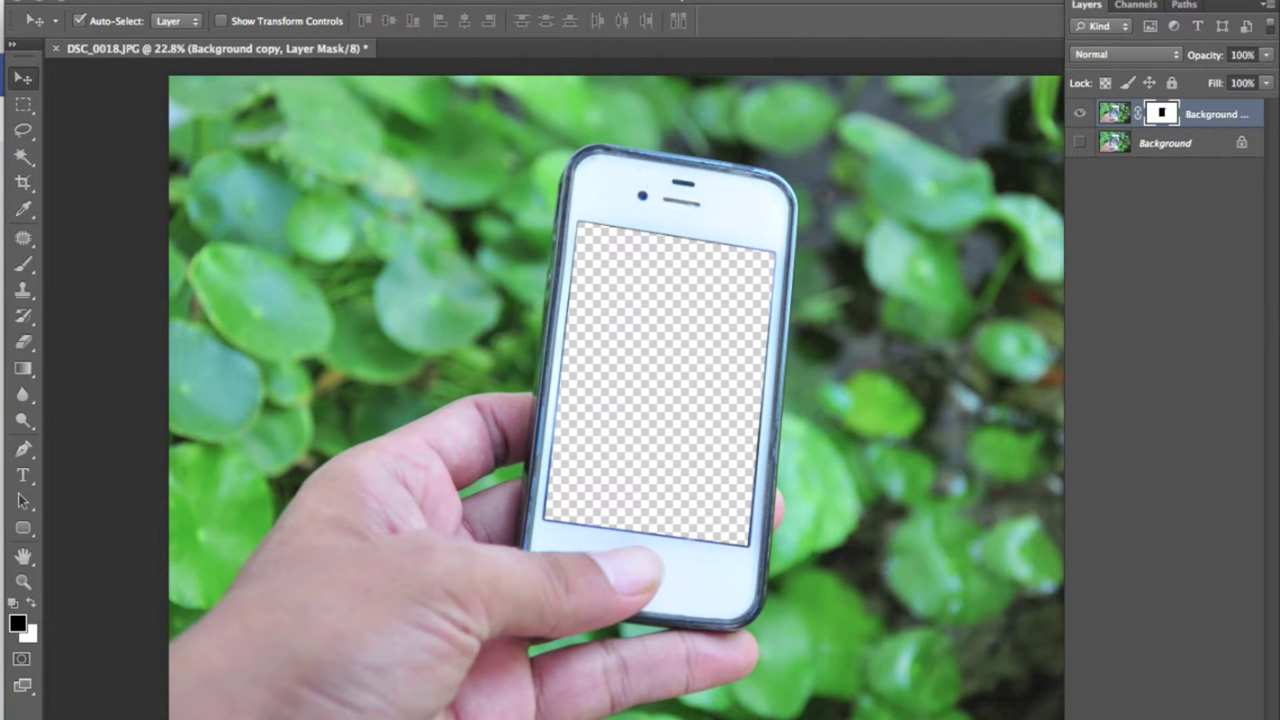
# Open DSC_0019.JPG and drag its leaf image into the phone photo as Layer 1.
pyautogui.click(160, 2)
pyautogui.click(214, 11)
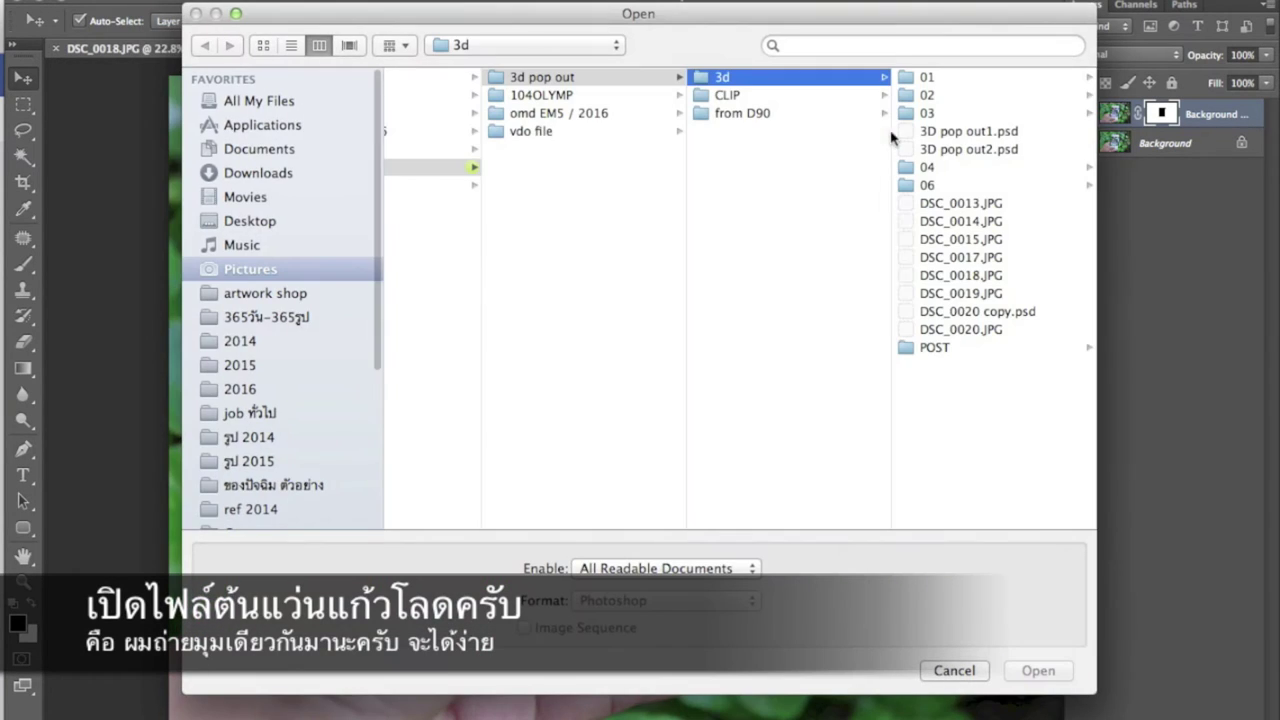
pyautogui.click(986, 293)
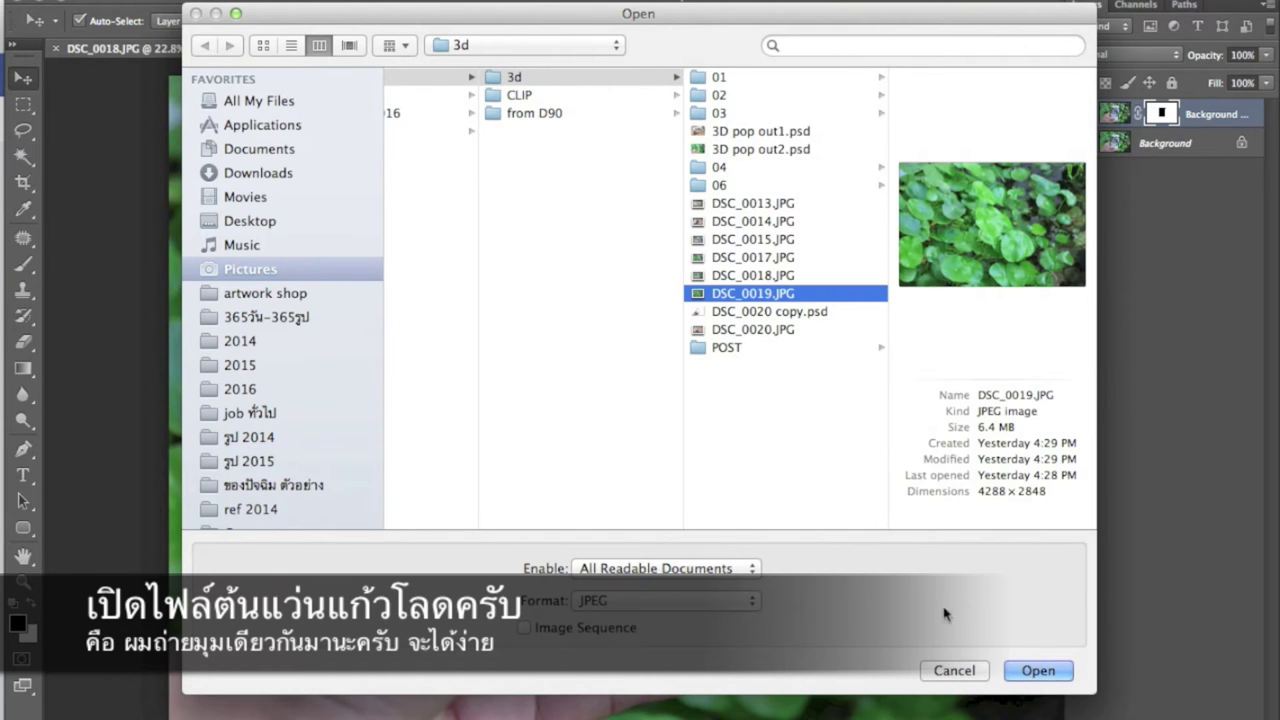
pyautogui.click(1052, 672)
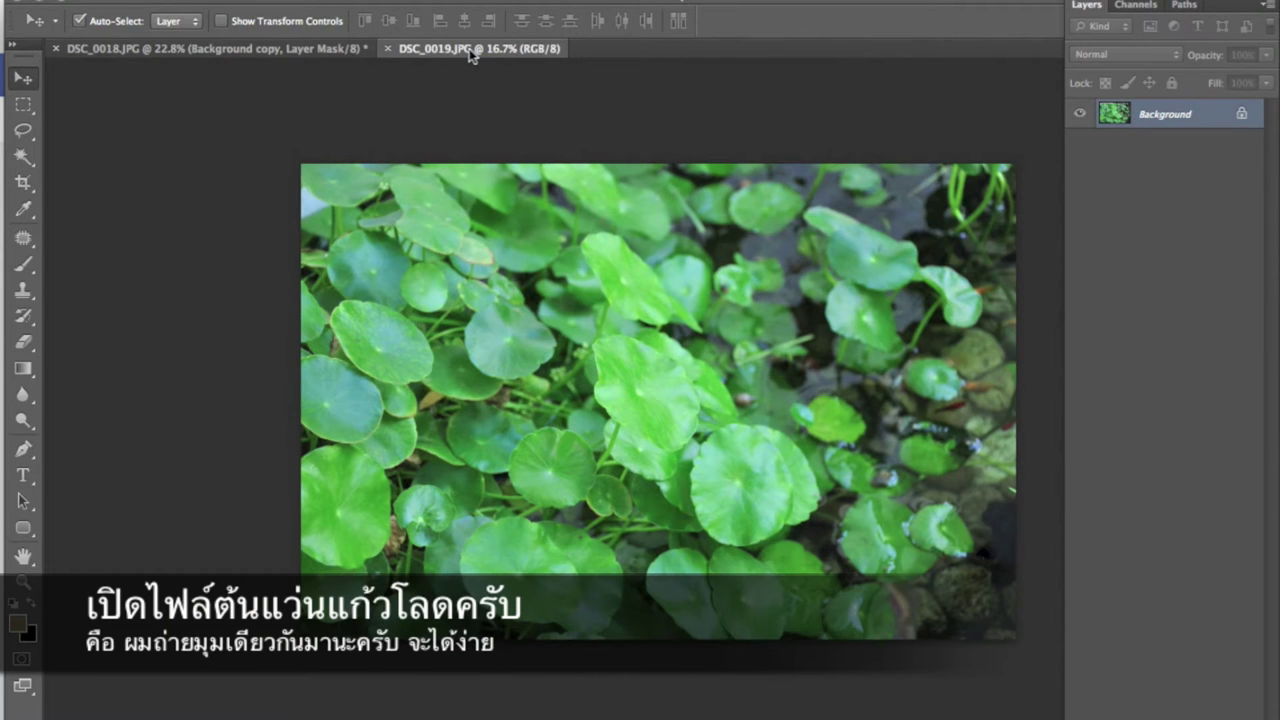
pyautogui.moveTo(469, 48); pyautogui.dragTo(832, 105)
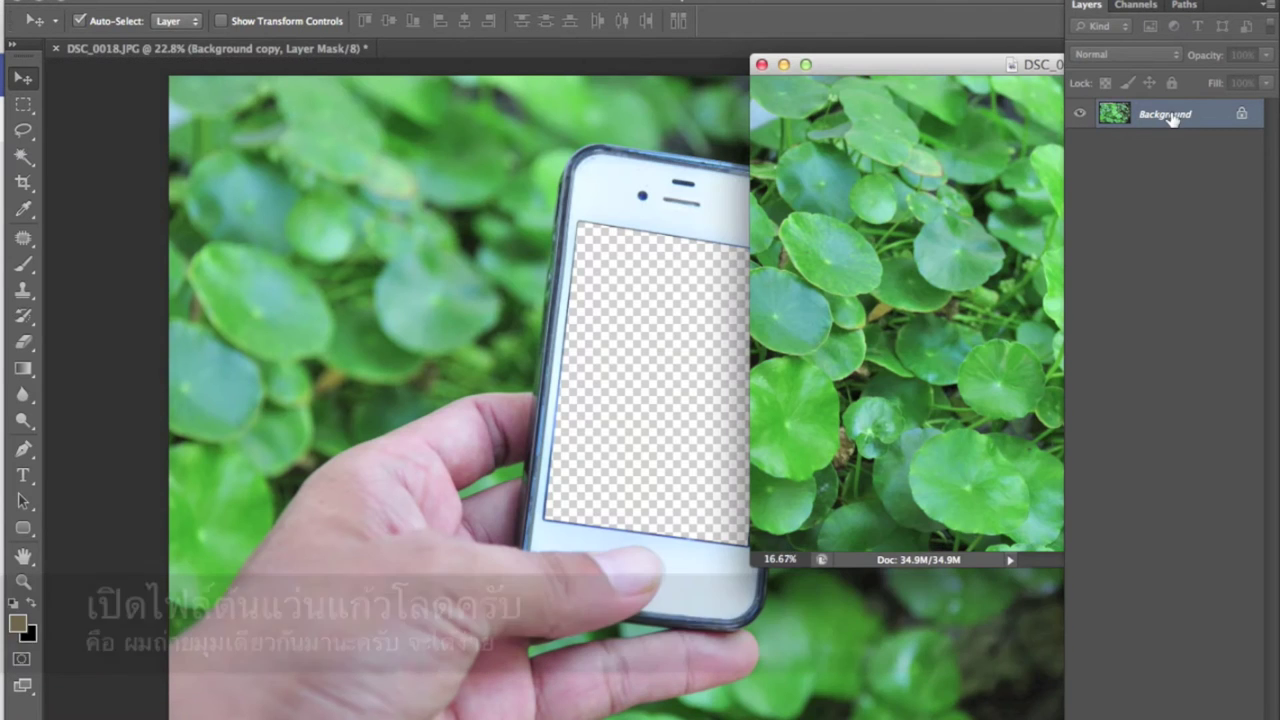
pyautogui.moveTo(1165, 114); pyautogui.dragTo(620, 260)
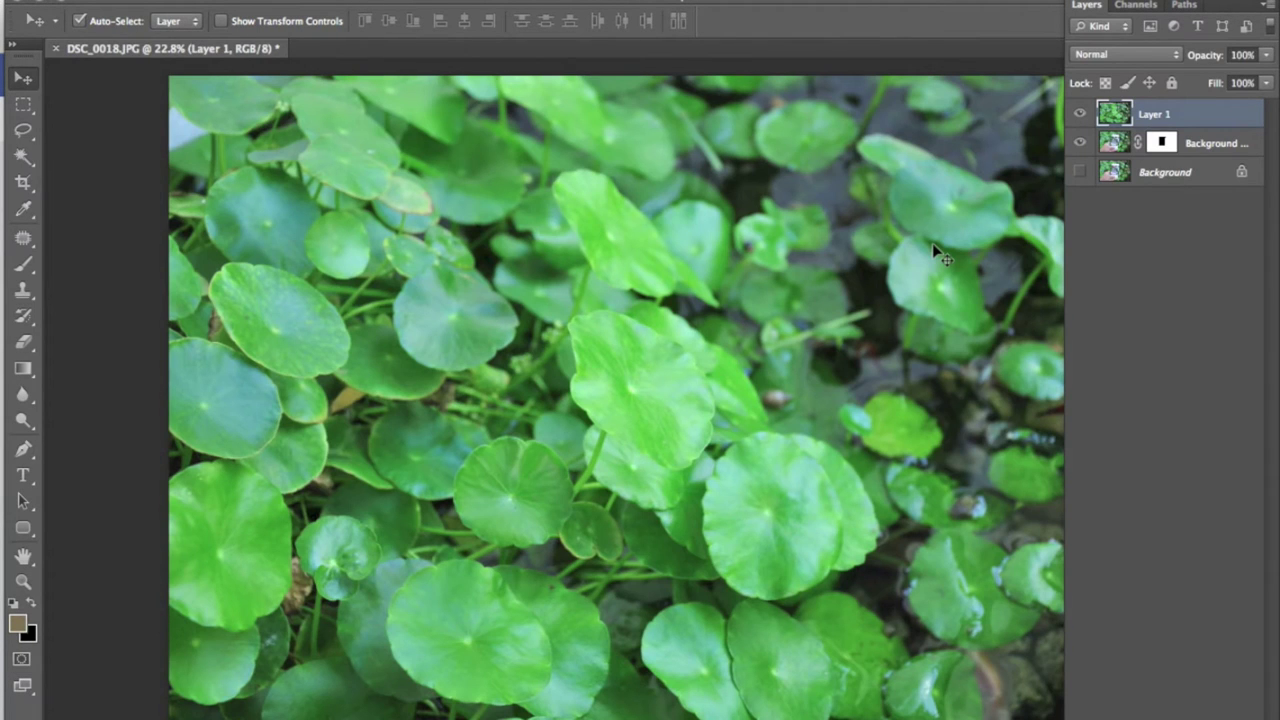
# Put the leaf layer beneath the masked phone layer and align it at 50% phone opacity.
pyautogui.hotkey('ctrl', '[')
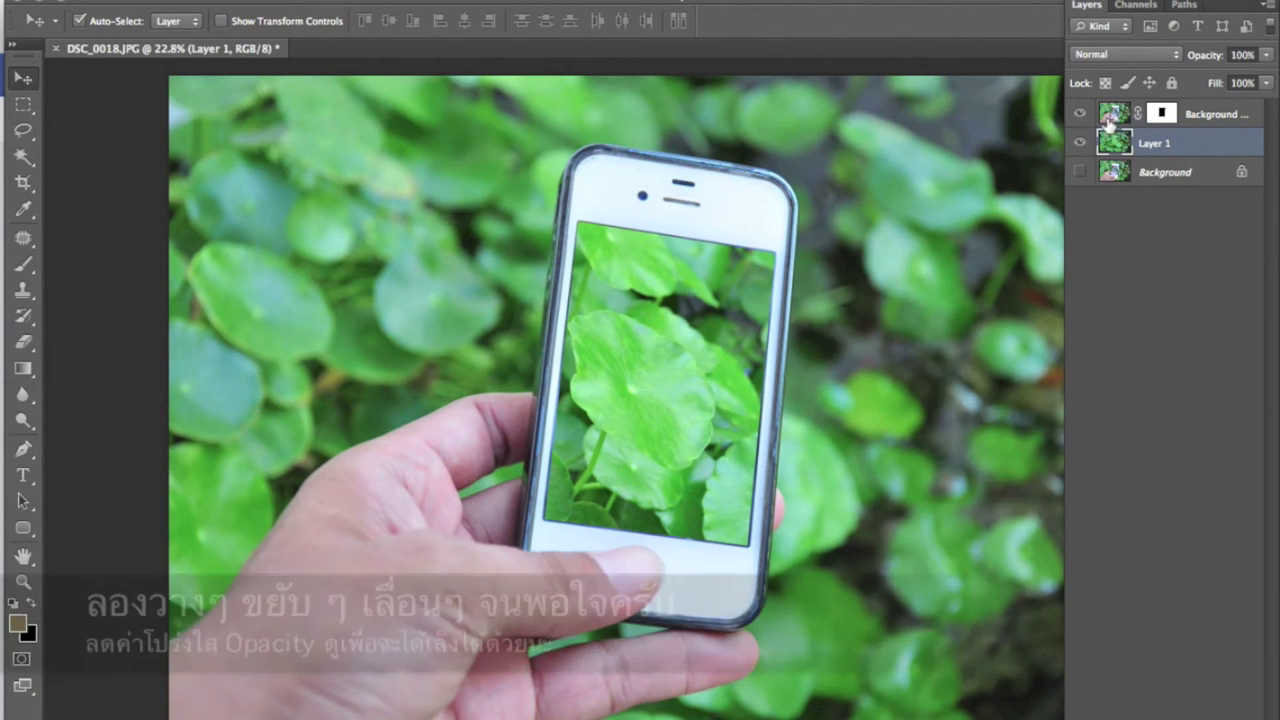
pyautogui.moveTo(713, 339); pyautogui.dragTo(713, 413)
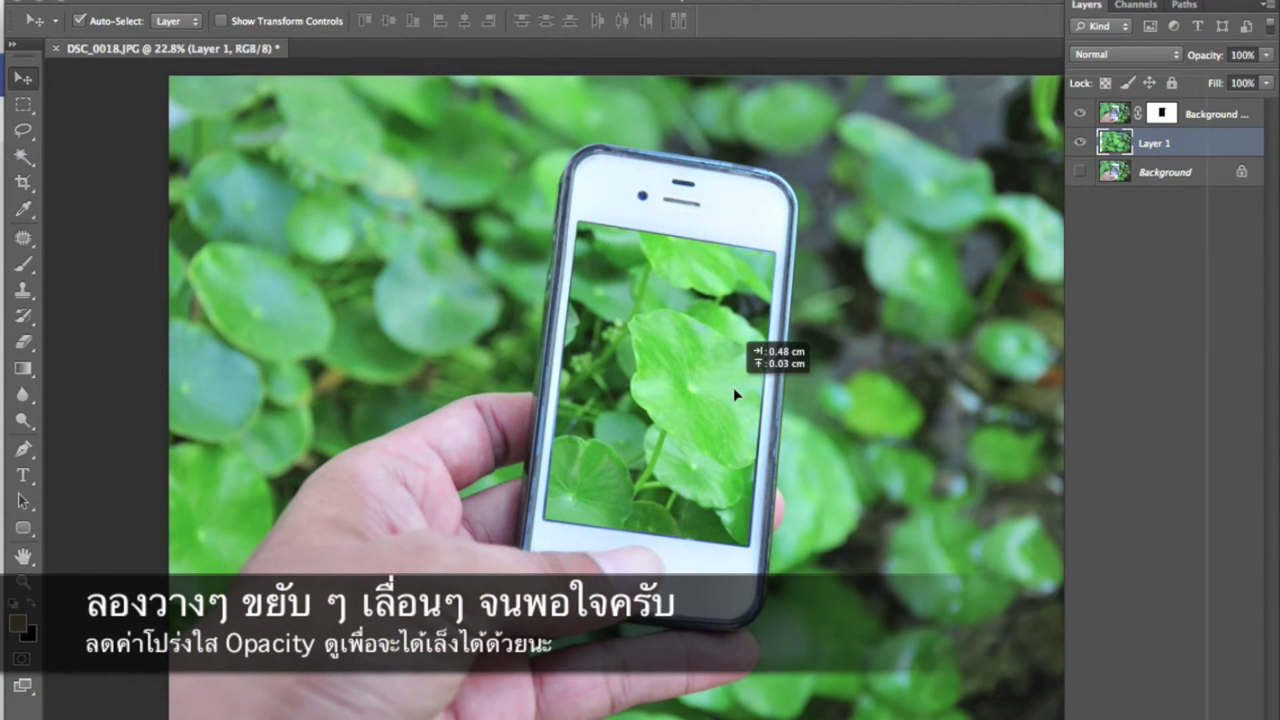
pyautogui.hotkey('alt', ']')
pyautogui.press('5')
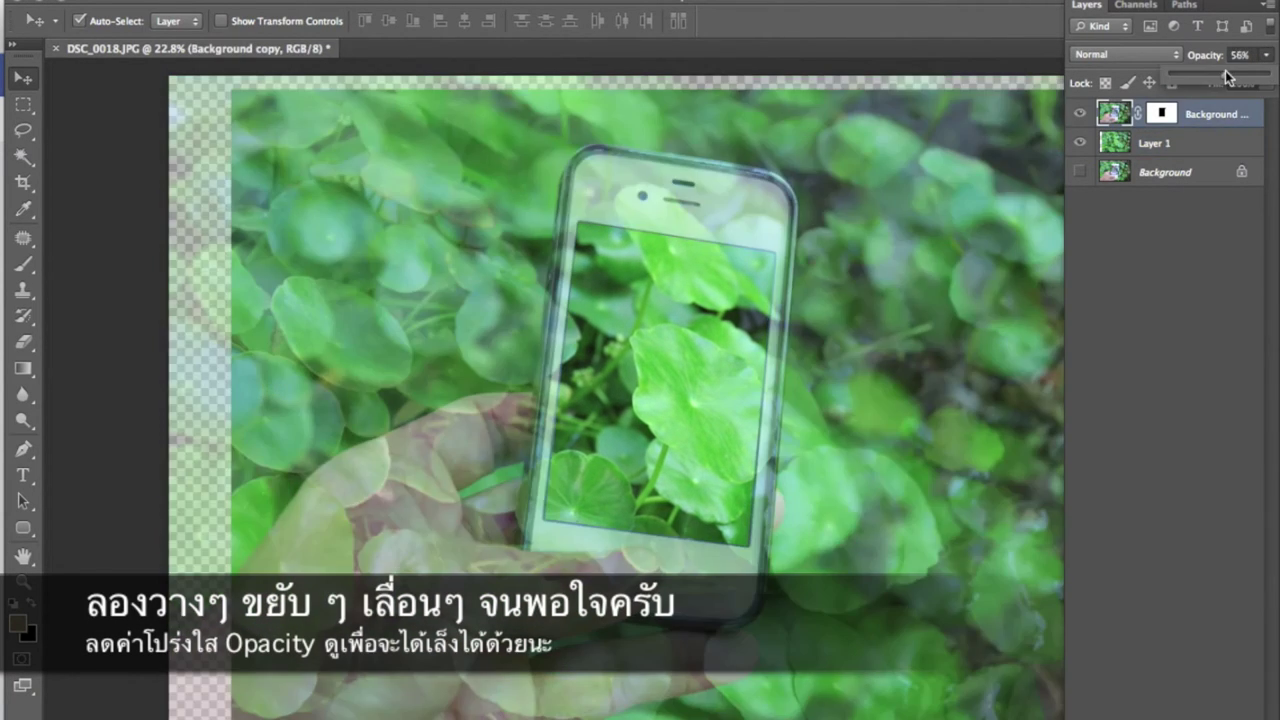
pyautogui.moveTo(713, 410); pyautogui.dragTo(682, 372)
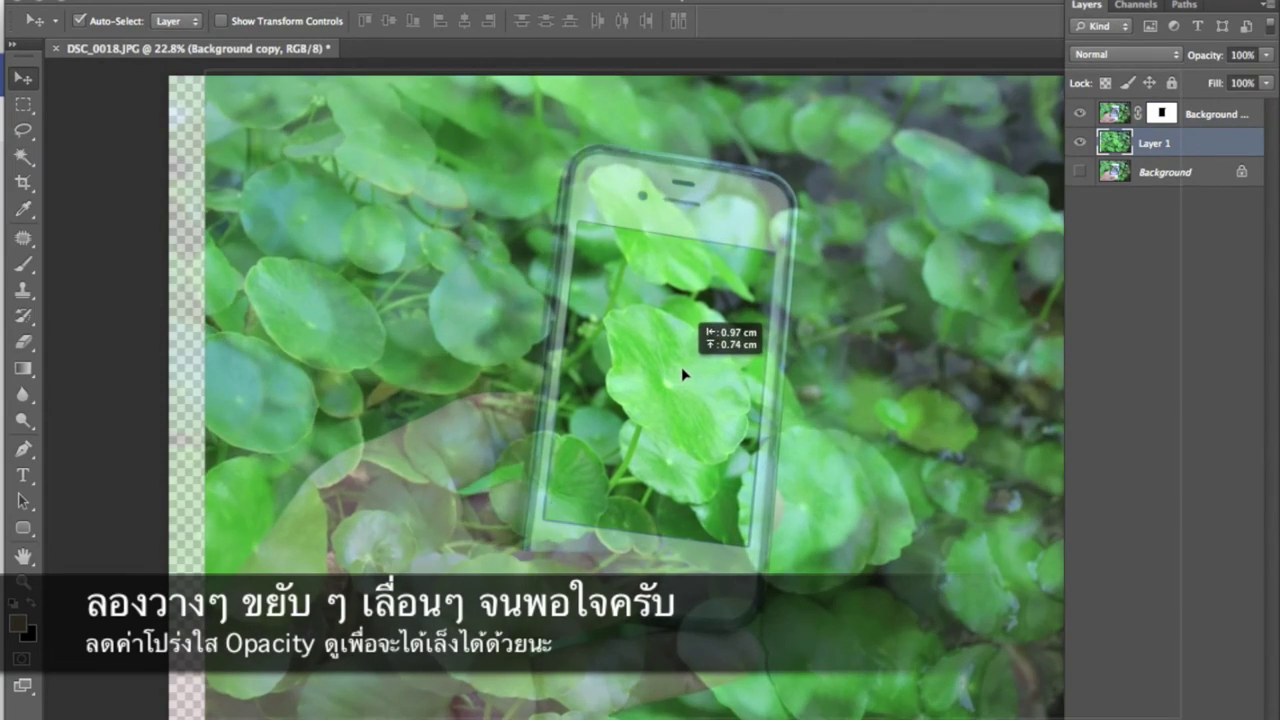
pyautogui.click(1080, 143)
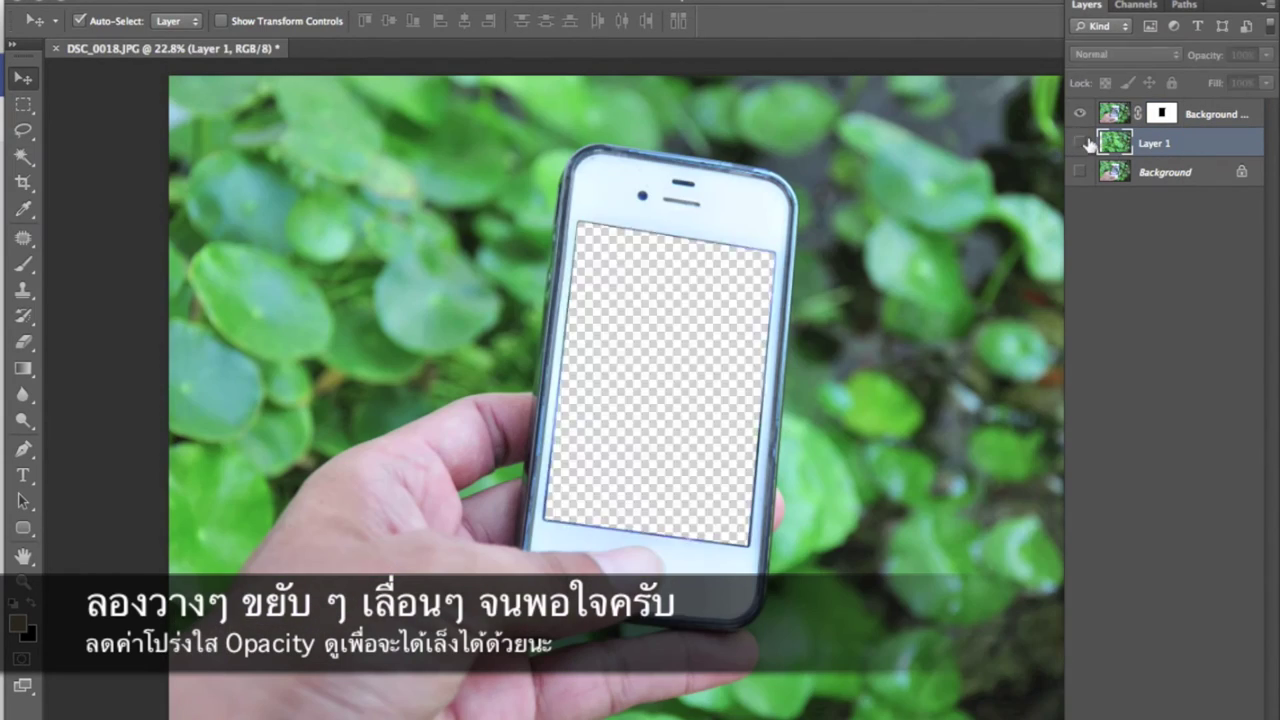
# Reposition the leaf photo, checking with temporary lower opacity, so leaves fill the phone screen.
pyautogui.moveTo(655, 335)
pyautogui.mouseDown()
pyautogui.moveTo(680, 397)
pyautogui.moveTo(675, 377)
pyautogui.mouseUp()
pyautogui.moveTo(1160, 143); pyautogui.dragTo(1160, 105)
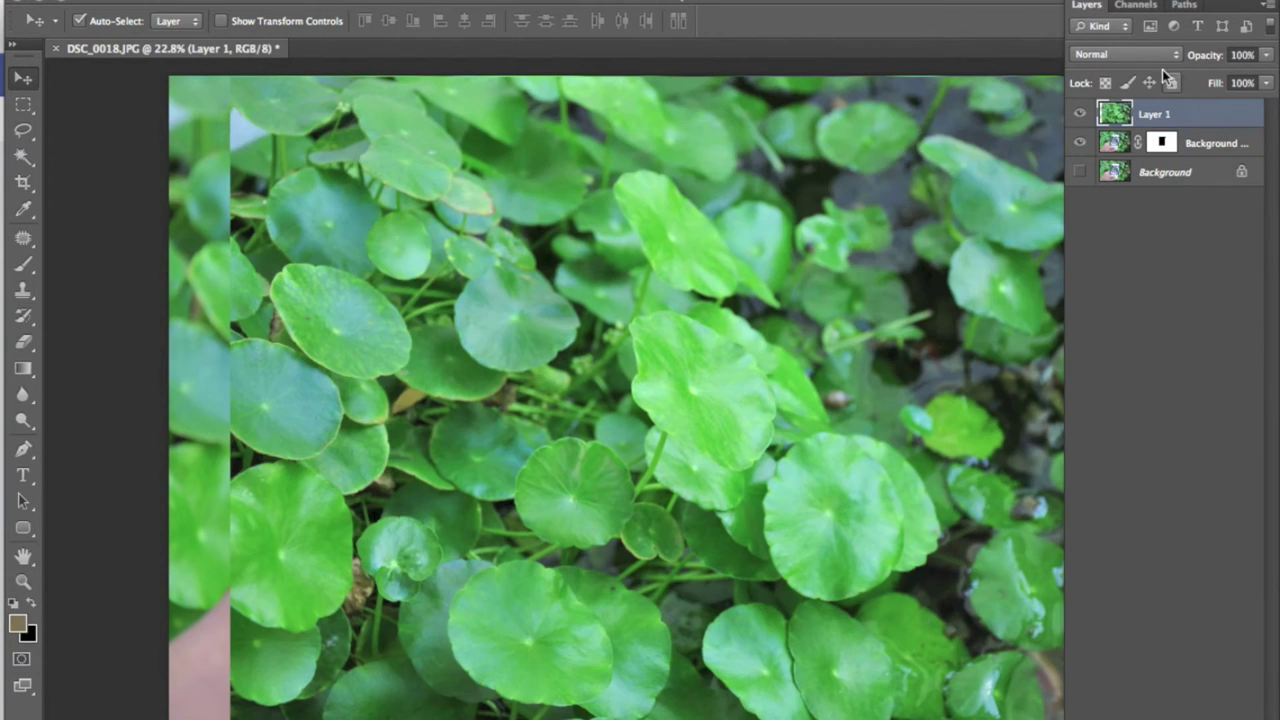
pyautogui.click(1266, 55)
pyautogui.moveTo(1263, 76)
pyautogui.mouseDown()
pyautogui.moveTo(1207, 76)
pyautogui.moveTo(1262, 76)
pyautogui.mouseUp()
pyautogui.moveTo(1160, 114); pyautogui.dragTo(1160, 152)
pyautogui.moveTo(851, 376)
pyautogui.mouseDown()
pyautogui.moveTo(702, 446)
pyautogui.moveTo(752, 388)
pyautogui.mouseUp()
# Hide the phone layer and trace the leaf edges with Pen tool curves, zooming in closer.
pyautogui.click(1088, 120)
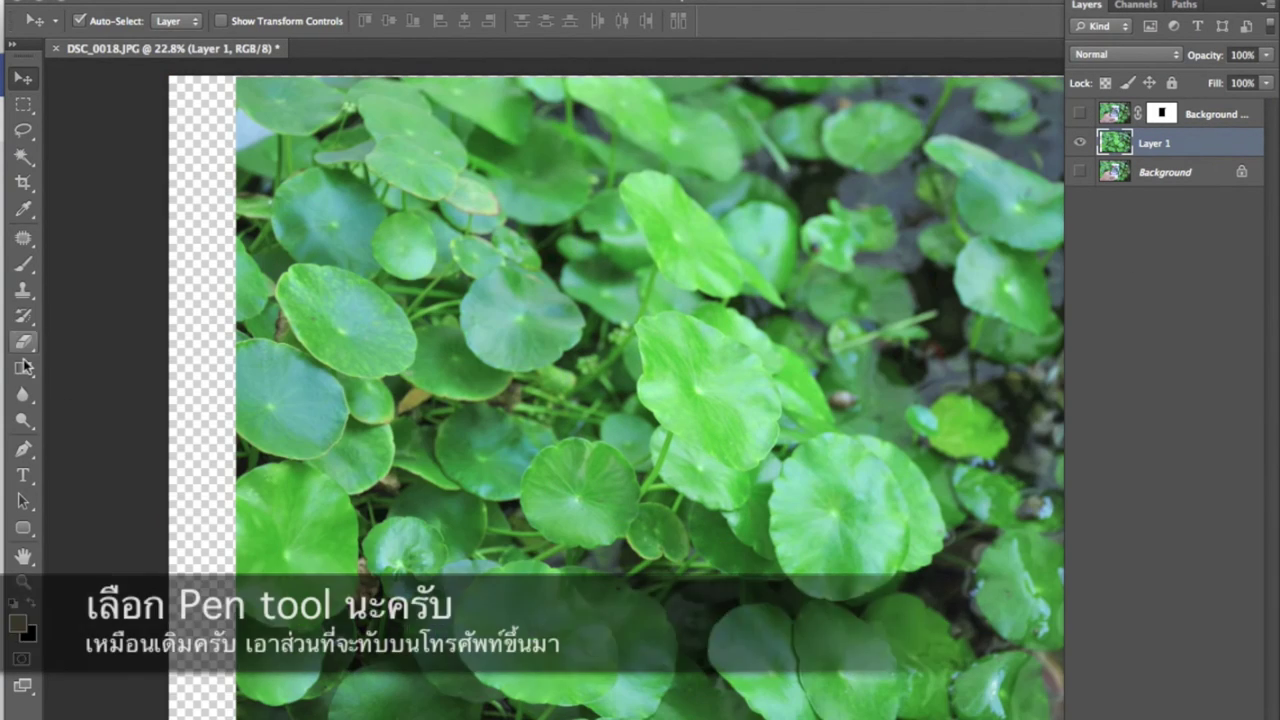
pyautogui.press('p')
pyautogui.scroll(6, 258, 312)
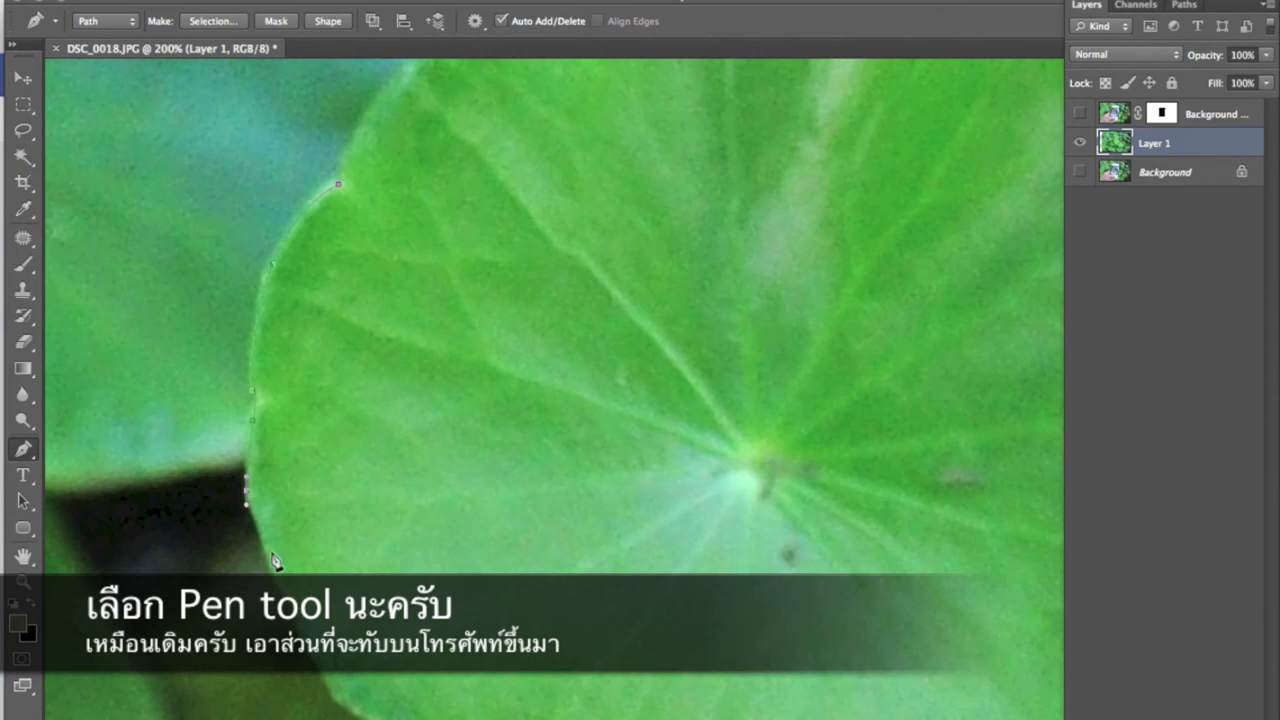
pyautogui.moveTo(275, 560); pyautogui.dragTo(252, 345)
pyautogui.hscroll(5, 888, 688)
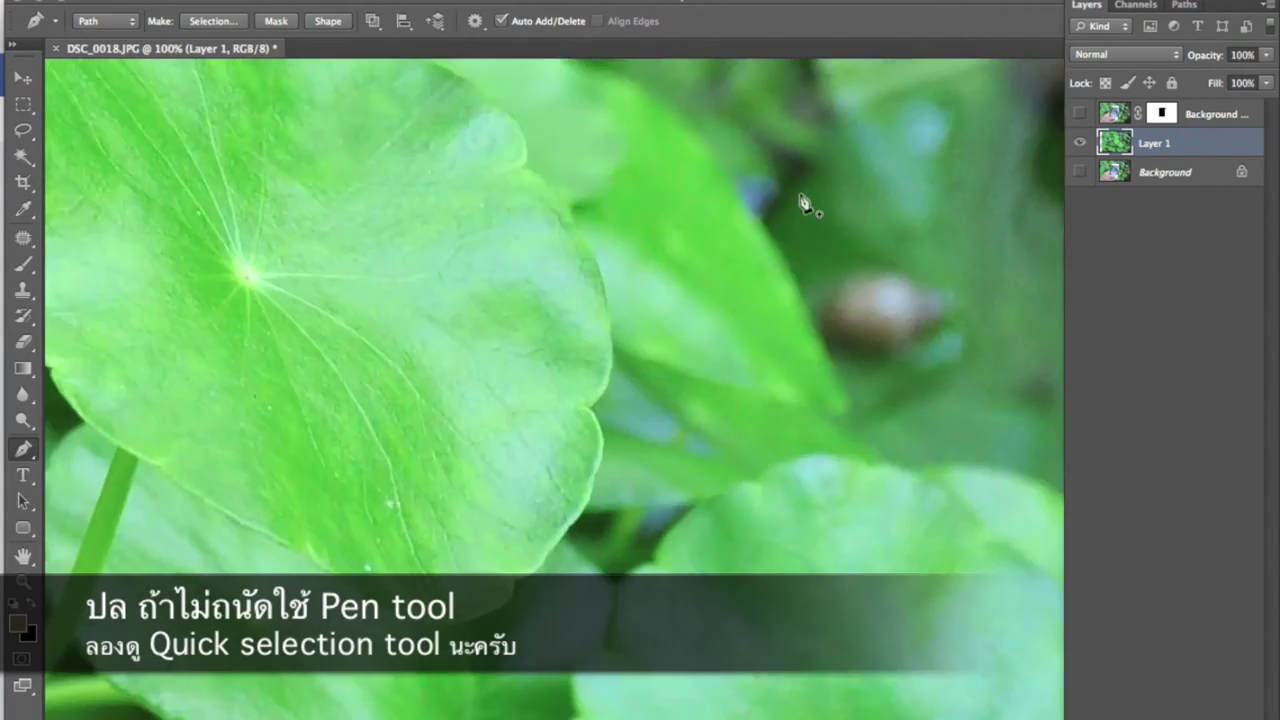
pyautogui.hotkey('ctrl', '+')
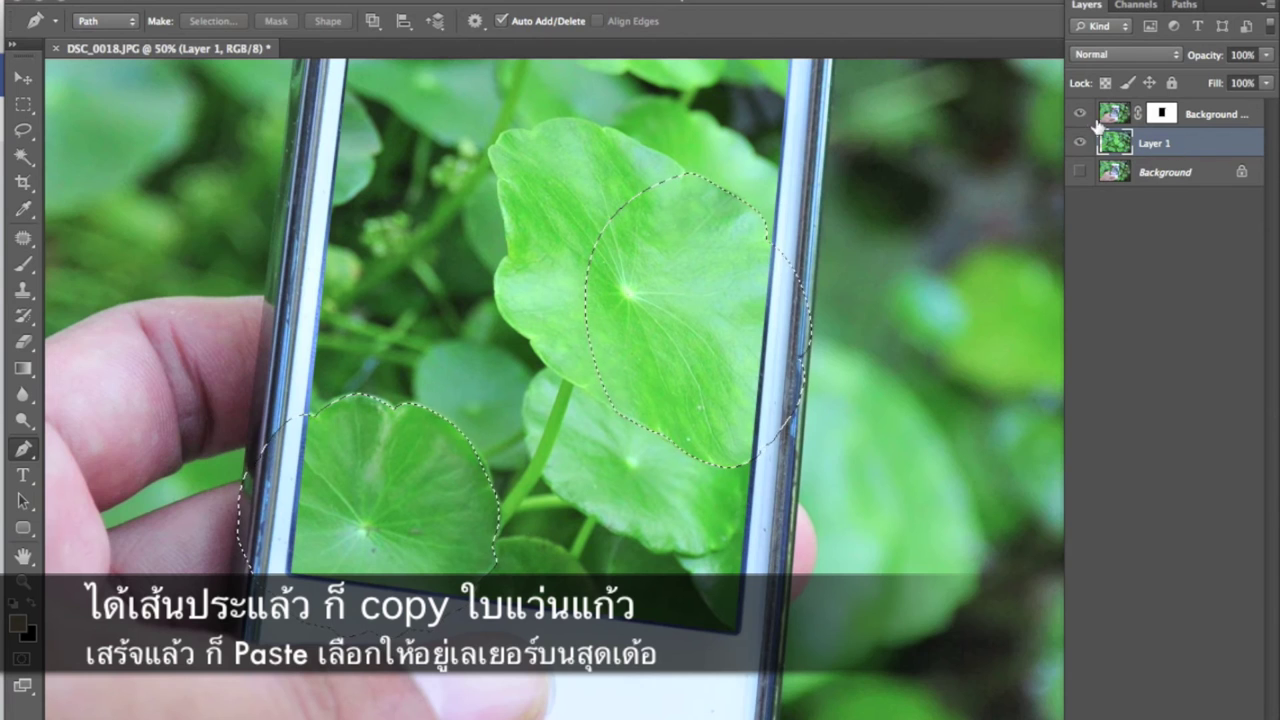
# Copy the selected leaves and paste them as Layer 2 above the visible phone layer.
pyautogui.click(1079, 113)
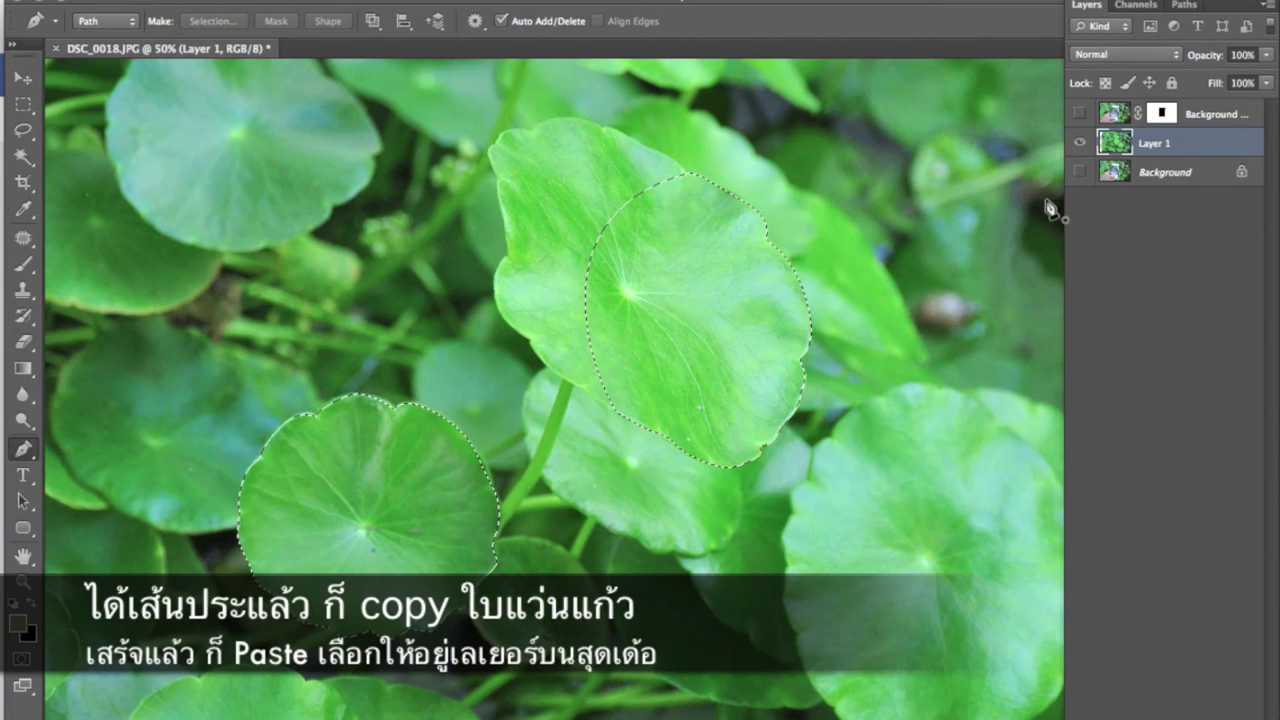
pyautogui.click(220, 128)
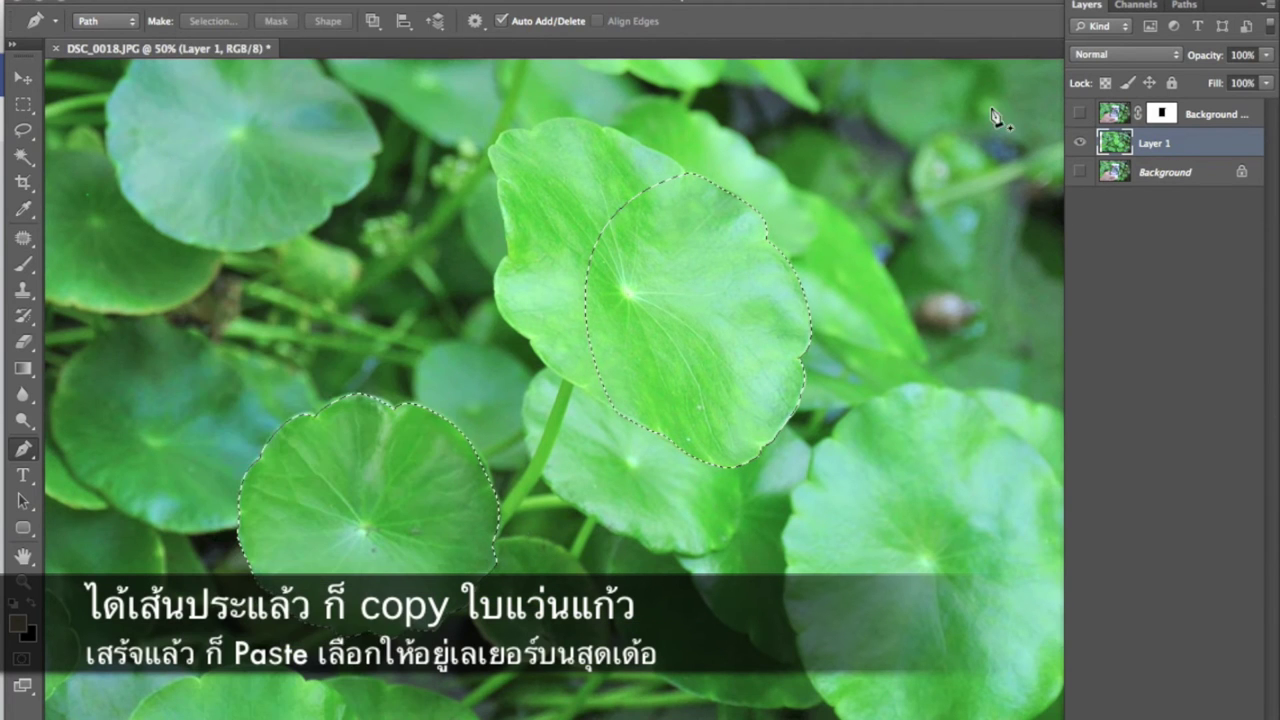
pyautogui.click(1215, 114)
pyautogui.click(1079, 113)
pyautogui.click(236, 3)
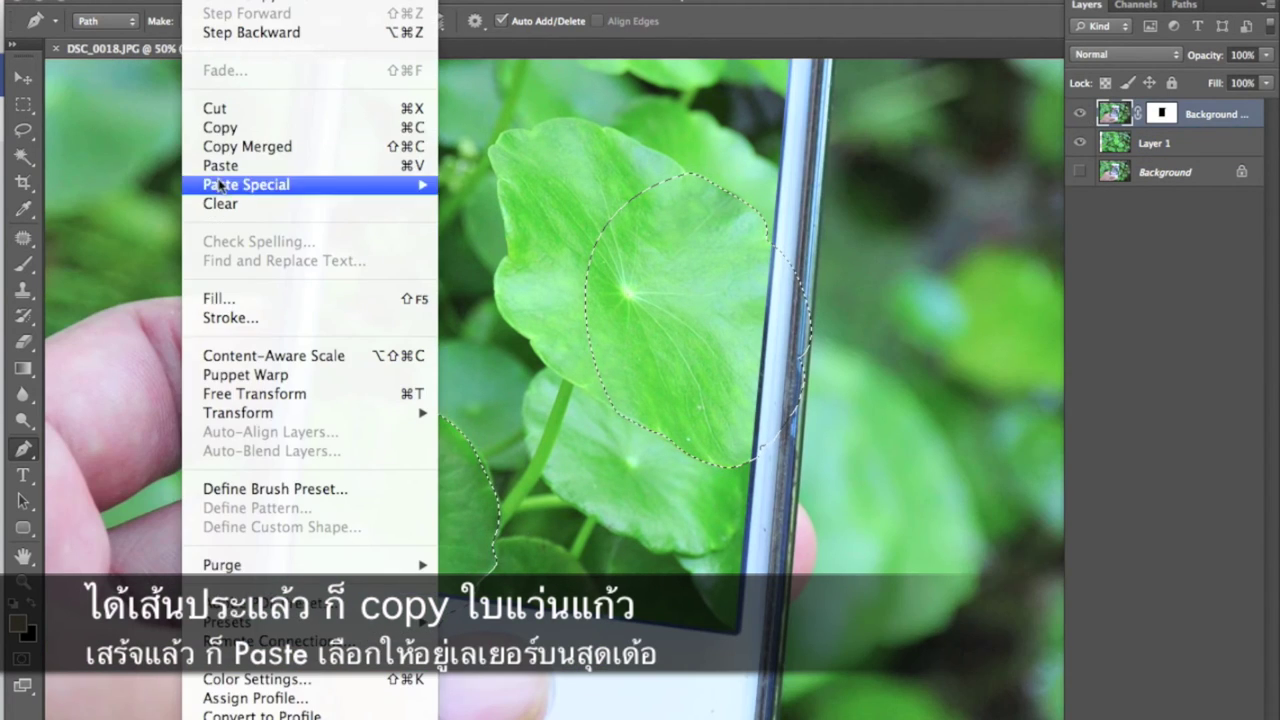
pyautogui.click(410, 176)
pyautogui.press('v')
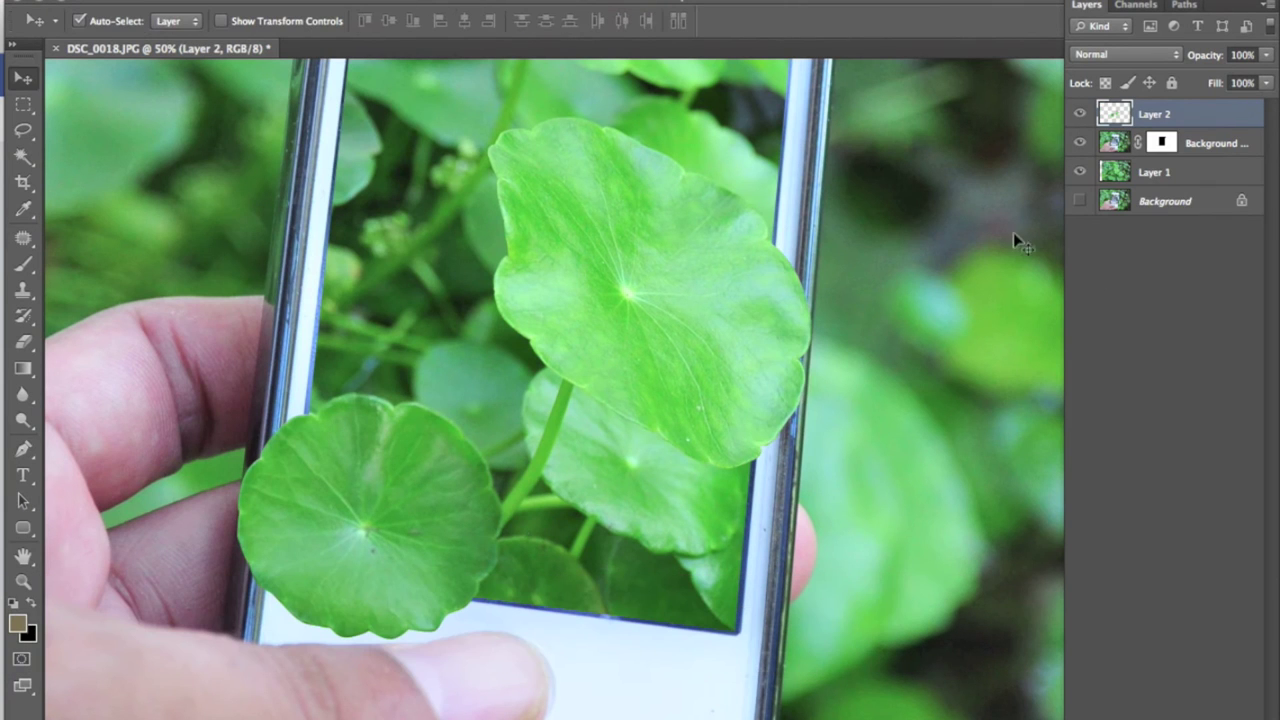
pyautogui.hotkey('ctrl', '-')
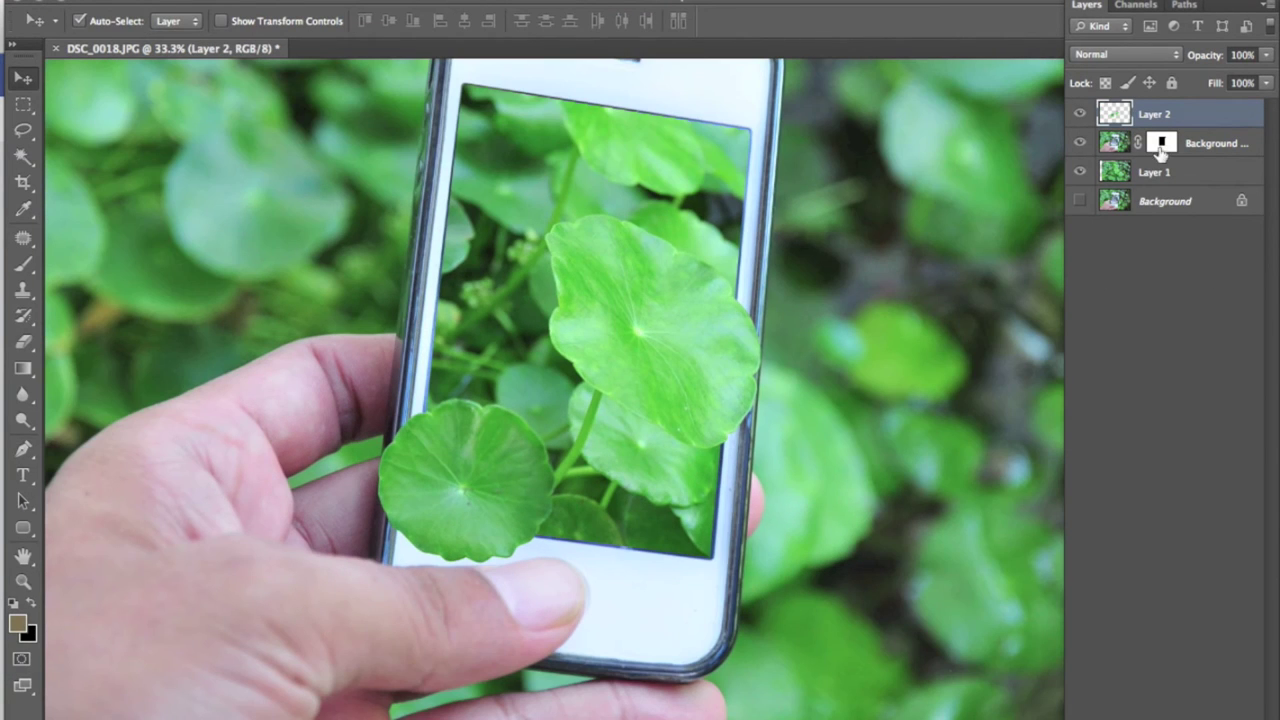
pyautogui.click(1113, 143)
# Create Layer 3, sample a dark green from the leaves, and set a soft round brush at 0% hardness.
pyautogui.click(327, 3)
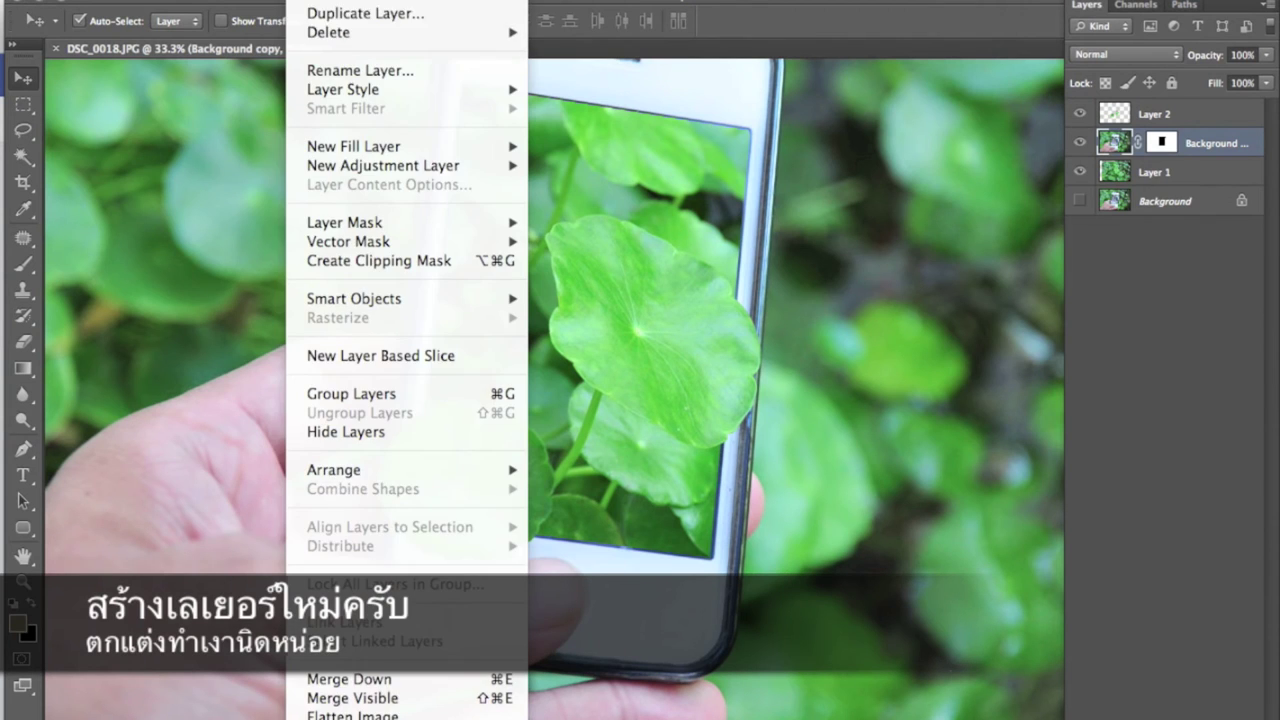
pyautogui.click(640, 13)
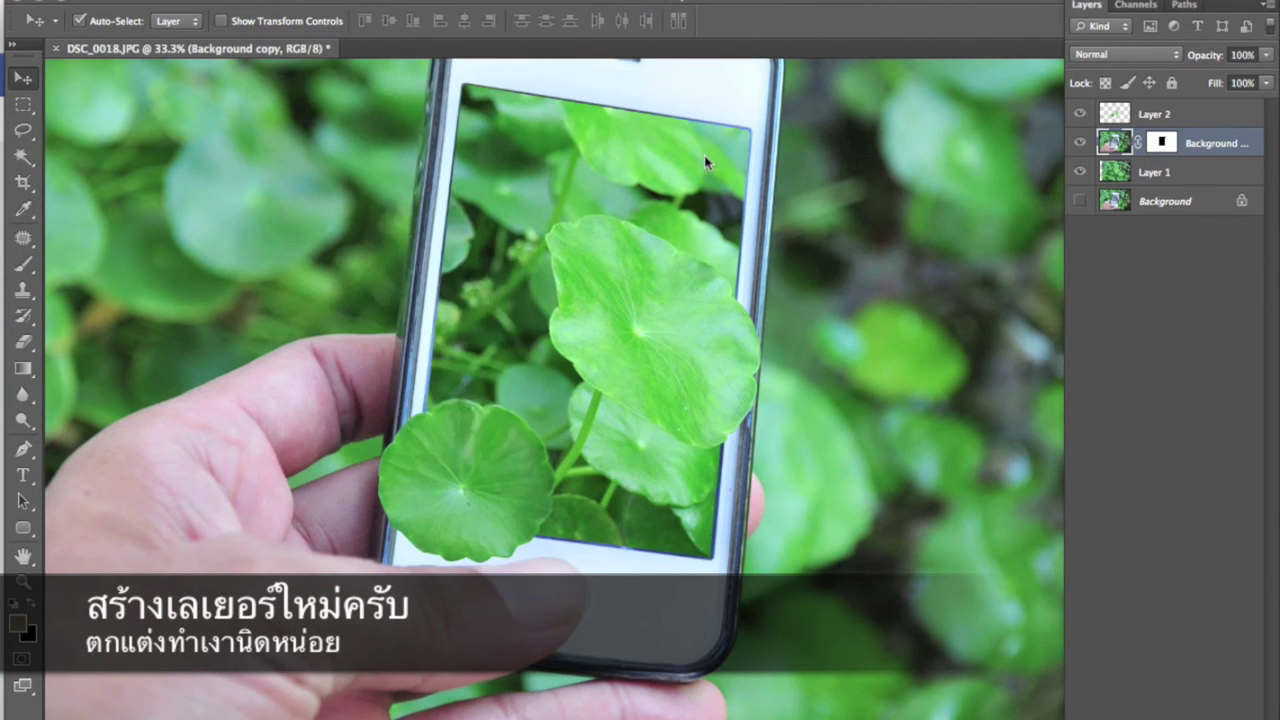
pyautogui.click(872, 313)
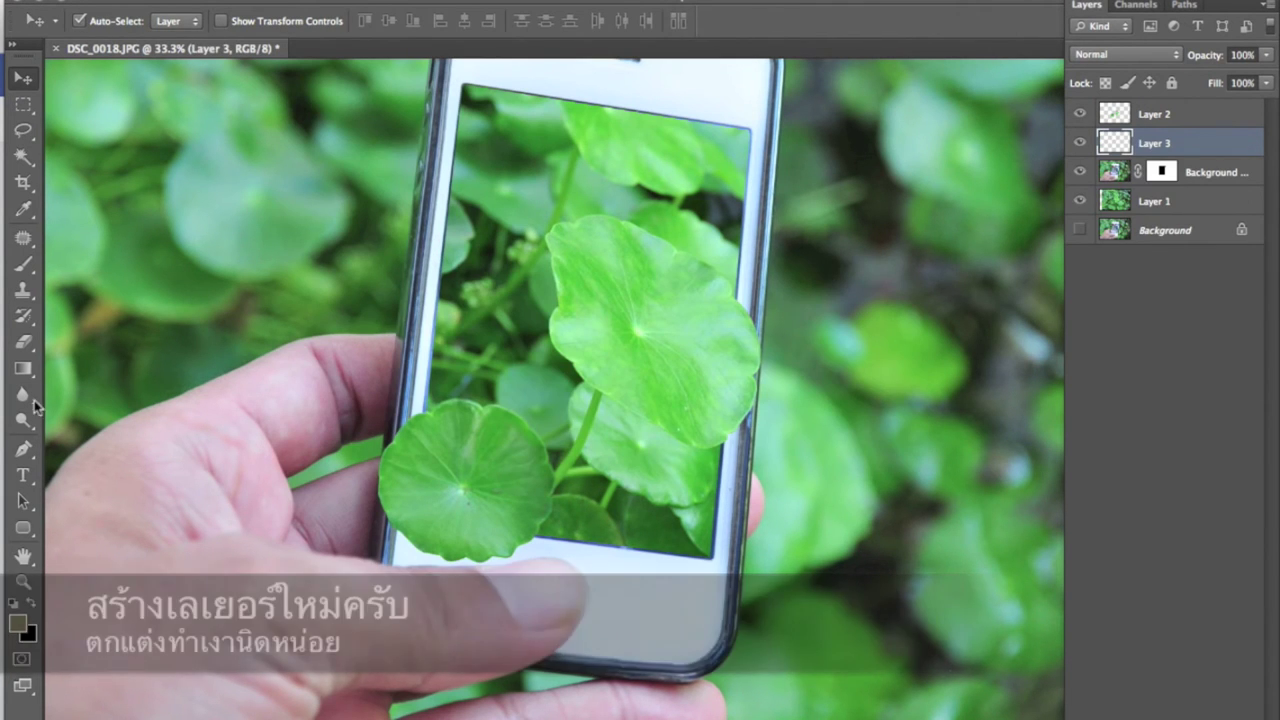
pyautogui.click(25, 210)
pyautogui.click(523, 145)
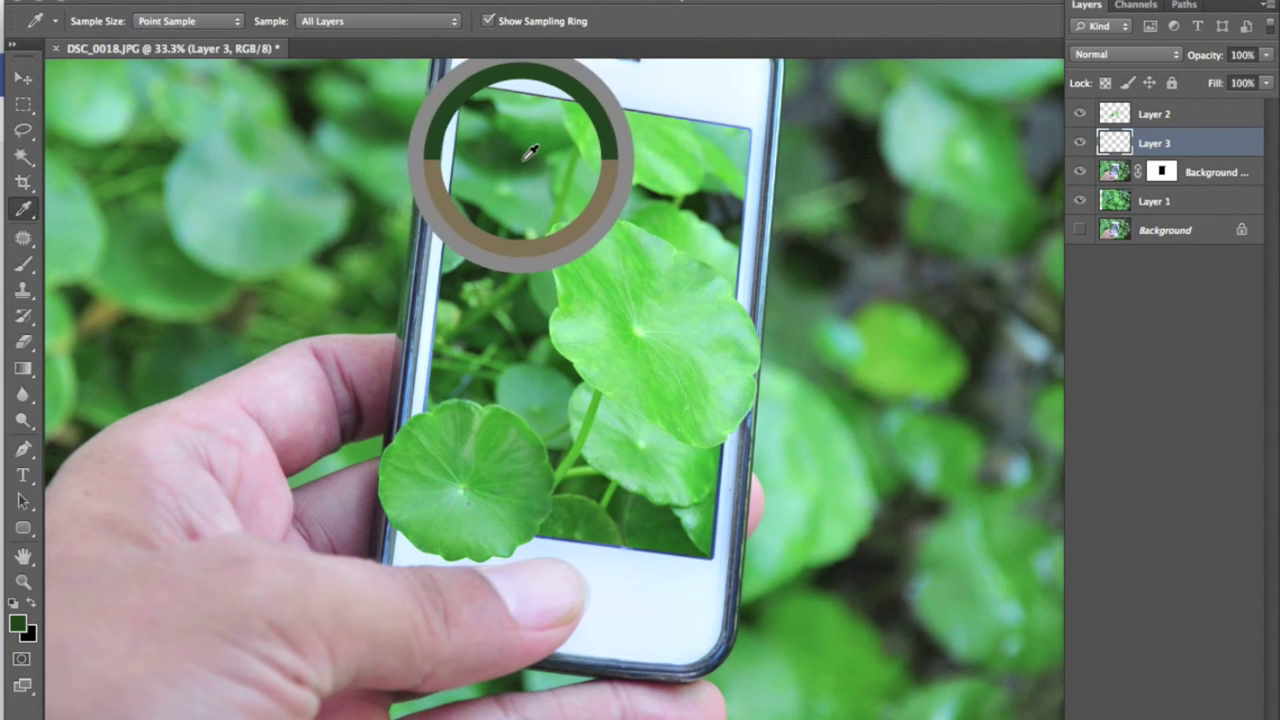
pyautogui.click(24, 268)
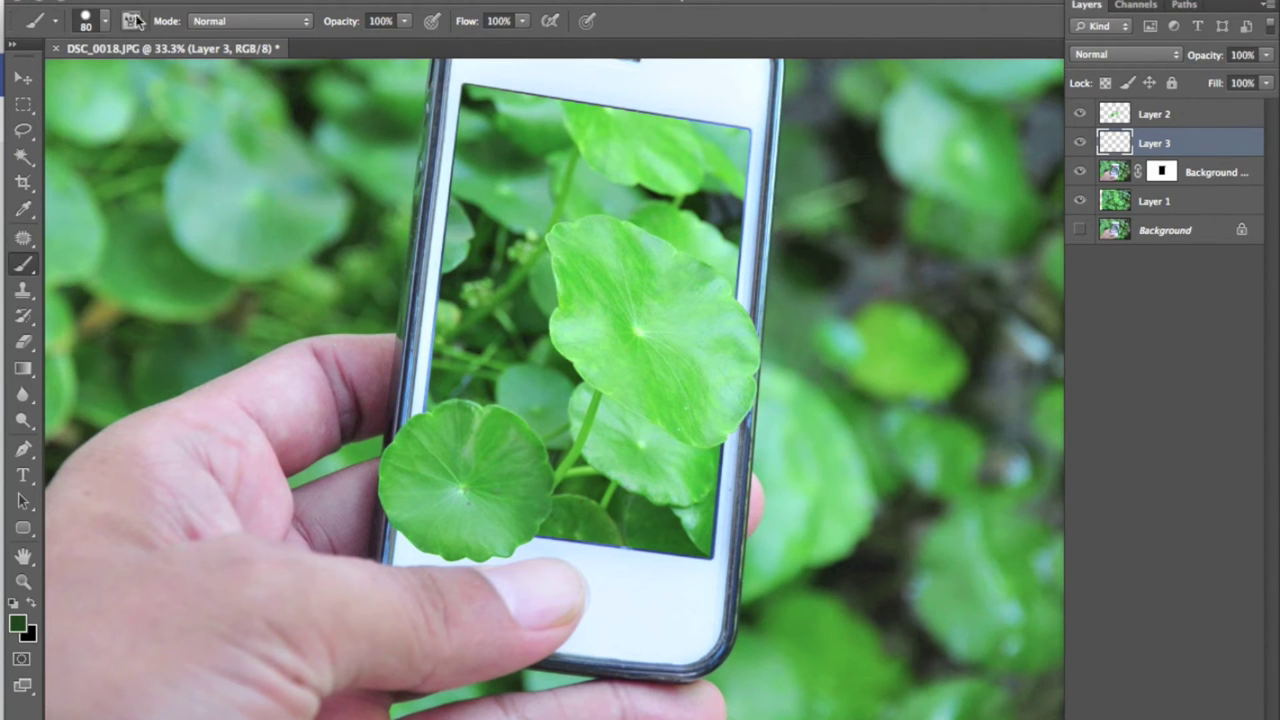
pyautogui.click(104, 20)
pyautogui.click(109, 173)
pyautogui.click(173, 174)
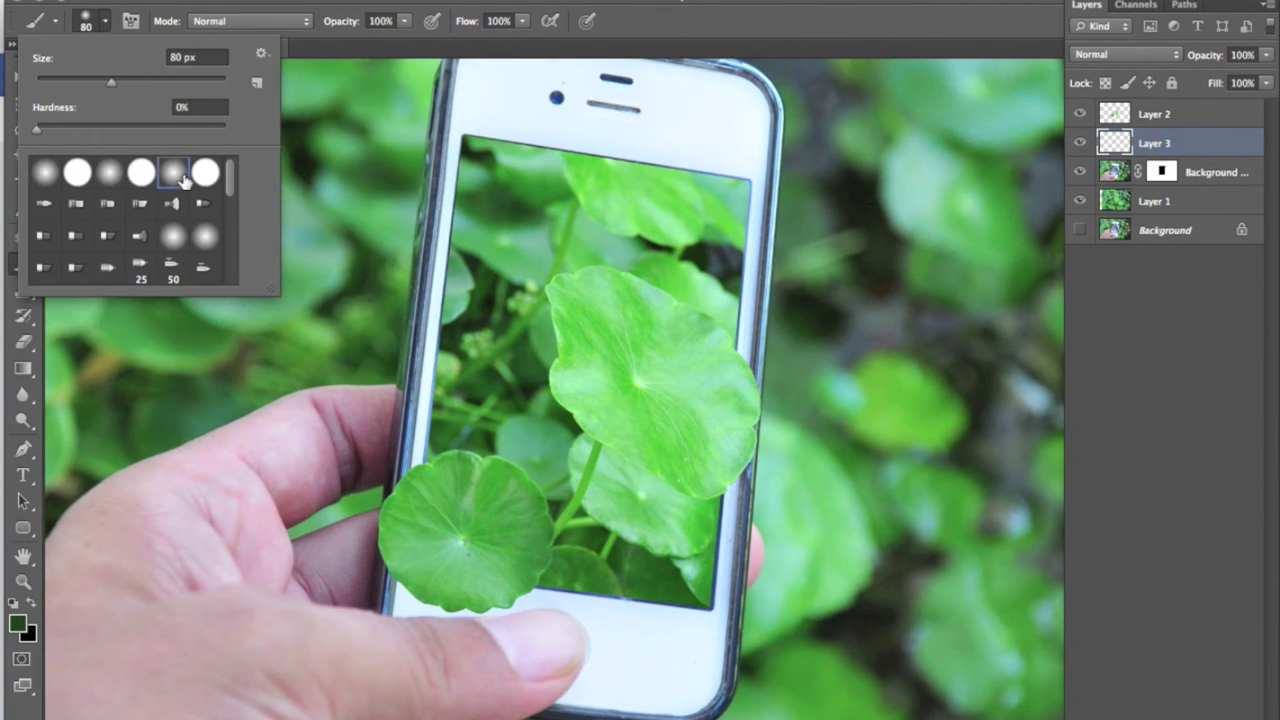
pyautogui.click(418, 580)
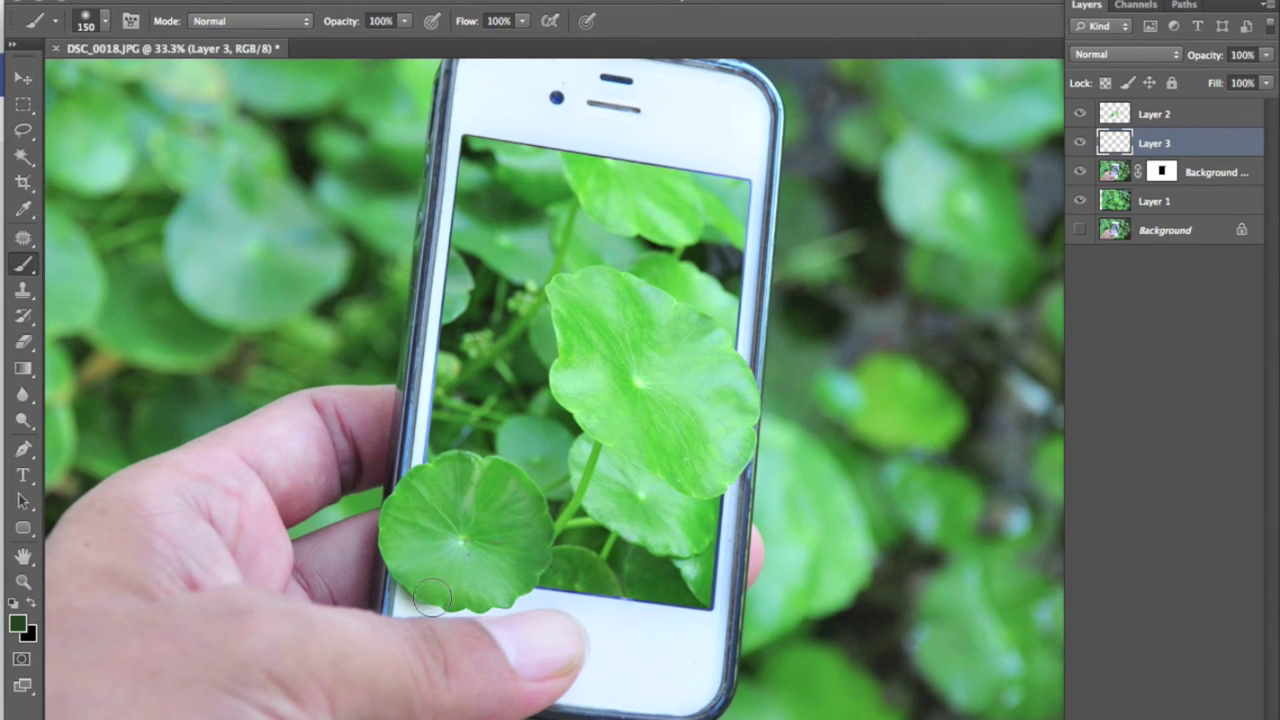
# Paint shadows beneath the popping leaves and lower the layer opacity to 81%.
pyautogui.moveTo(432, 597); pyautogui.dragTo(498, 595)
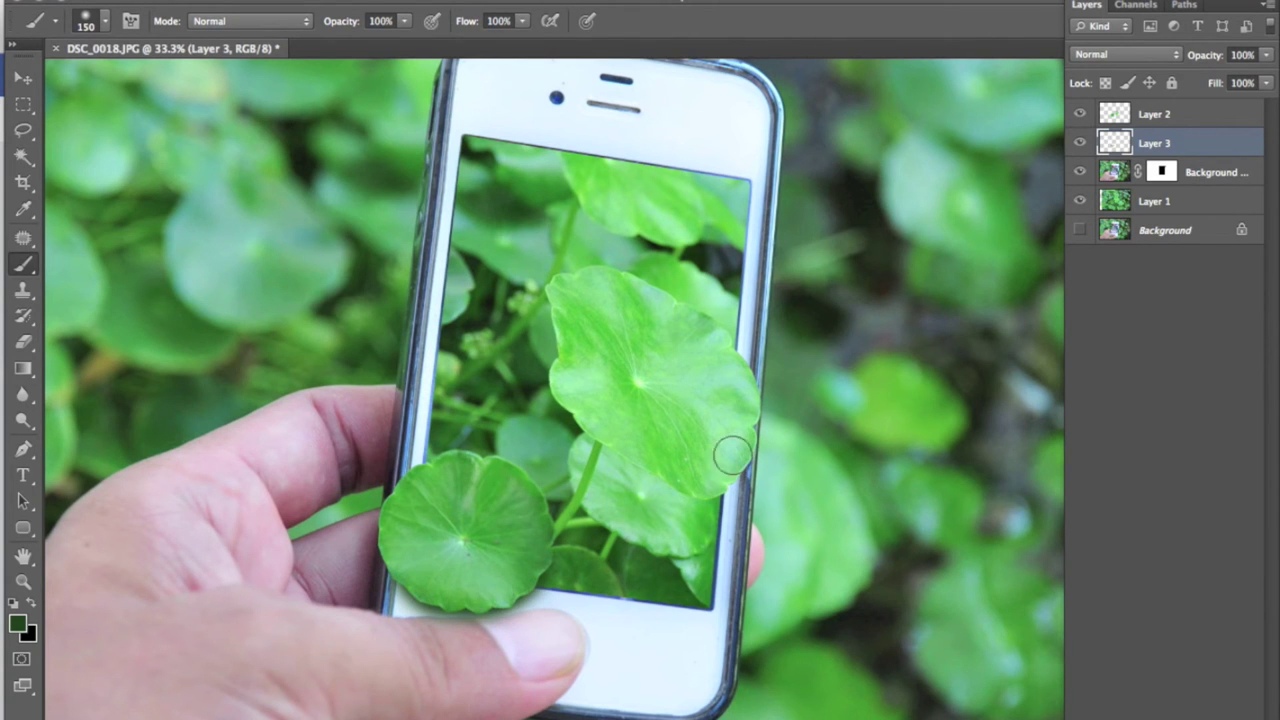
pyautogui.moveTo(740, 418)
pyautogui.mouseDown()
pyautogui.moveTo(694, 490)
pyautogui.moveTo(615, 425)
pyautogui.mouseUp()
pyautogui.hotkey('ctrl', 'z')
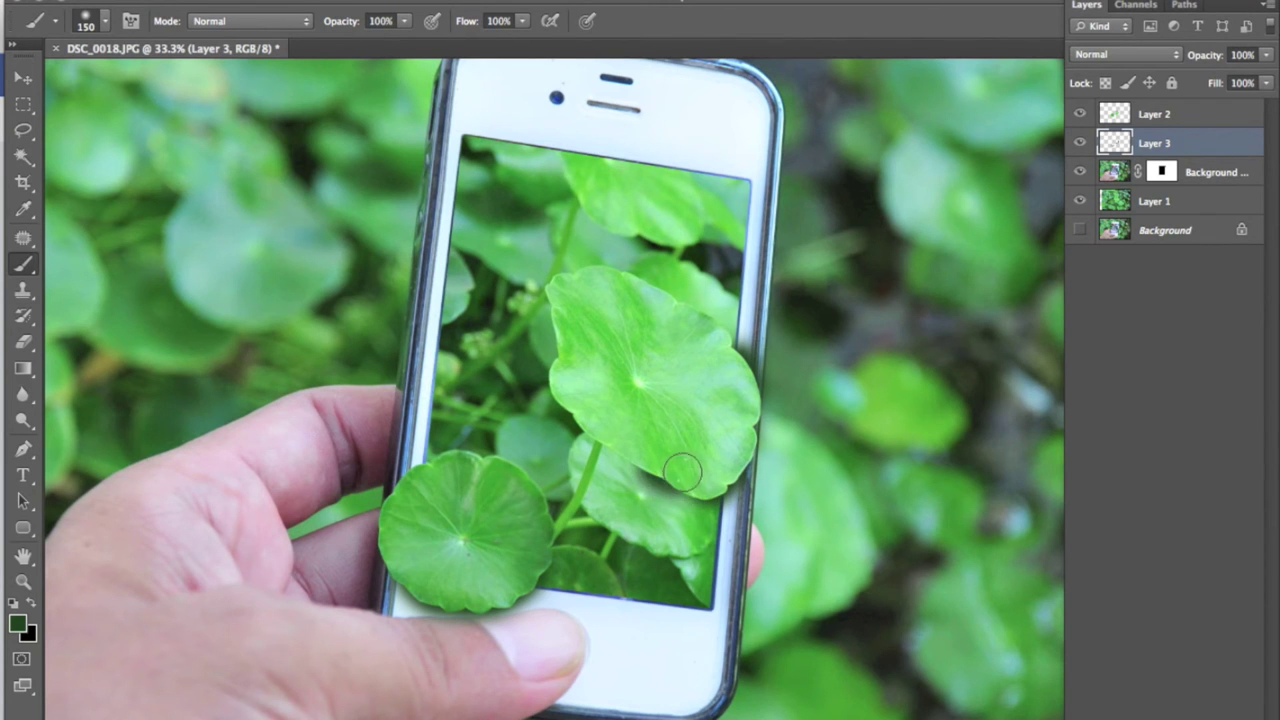
pyautogui.moveTo(1267, 57); pyautogui.dragTo(1244, 80)
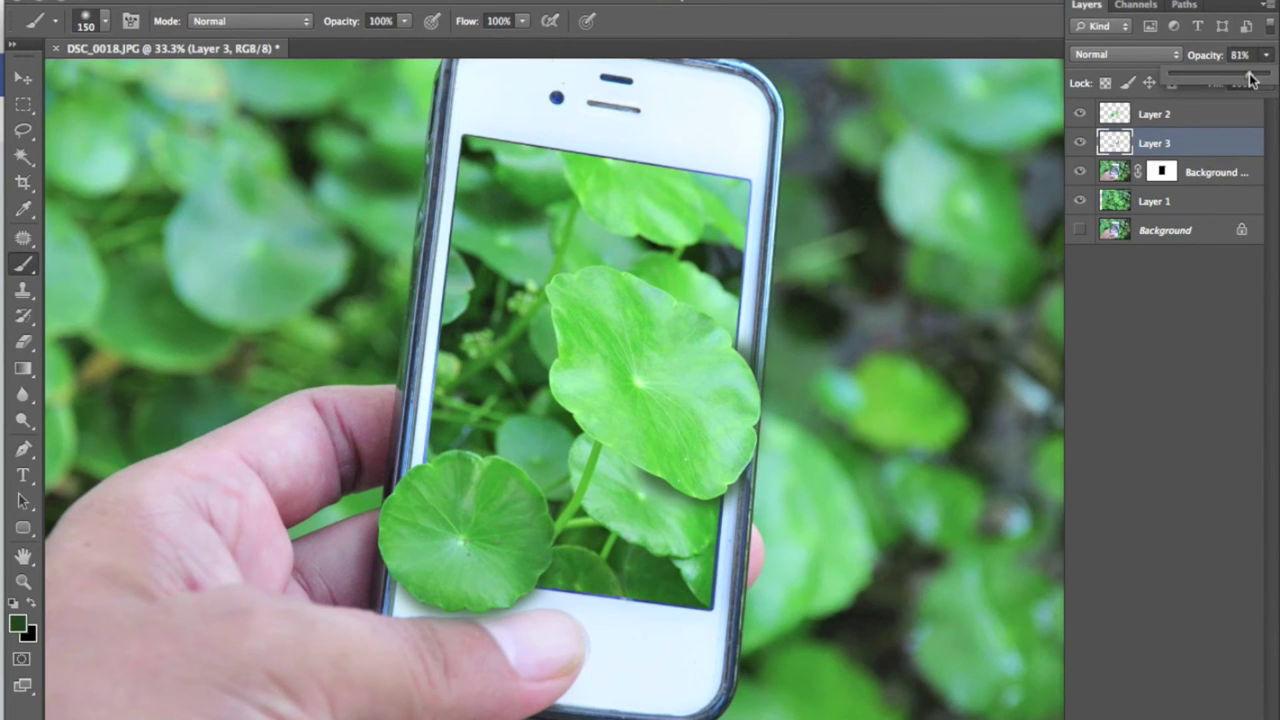
pyautogui.click(23, 341)
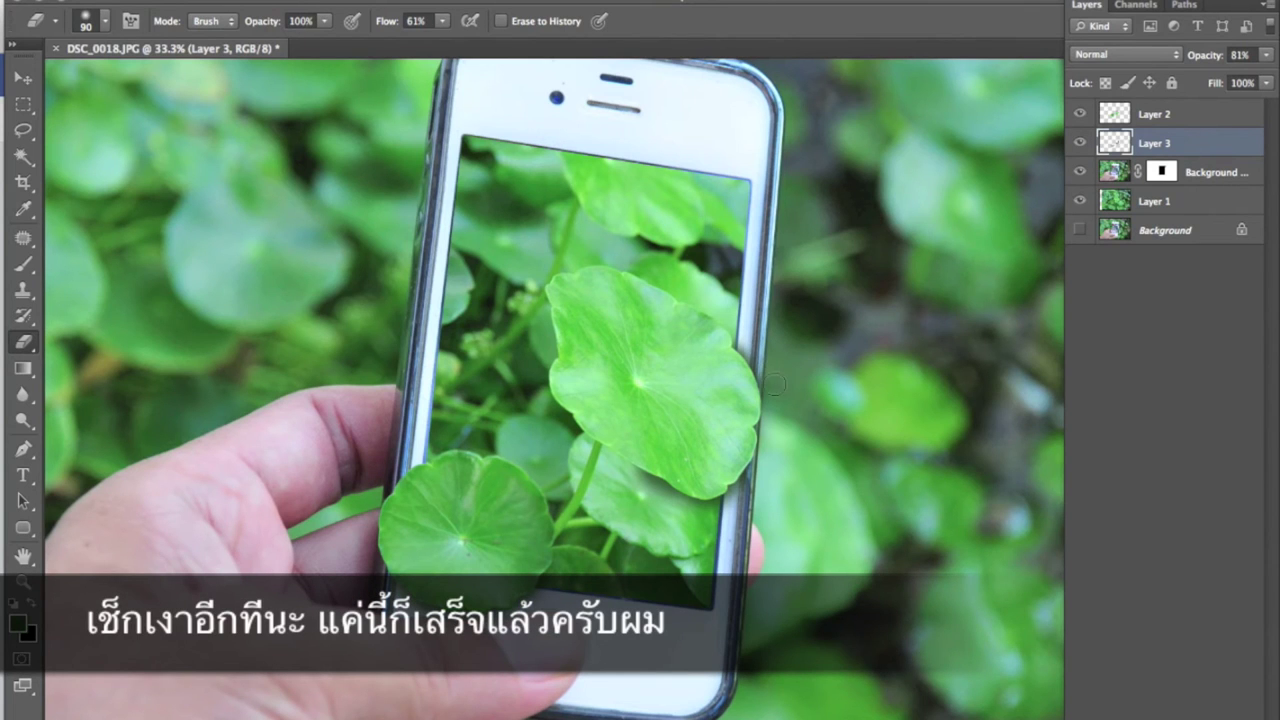
# Save the composite as '3D pop out3.psd' in Photoshop format with layers.
pyautogui.hotkey('ctrl', '-')
pyautogui.hotkey('ctrl', '-')
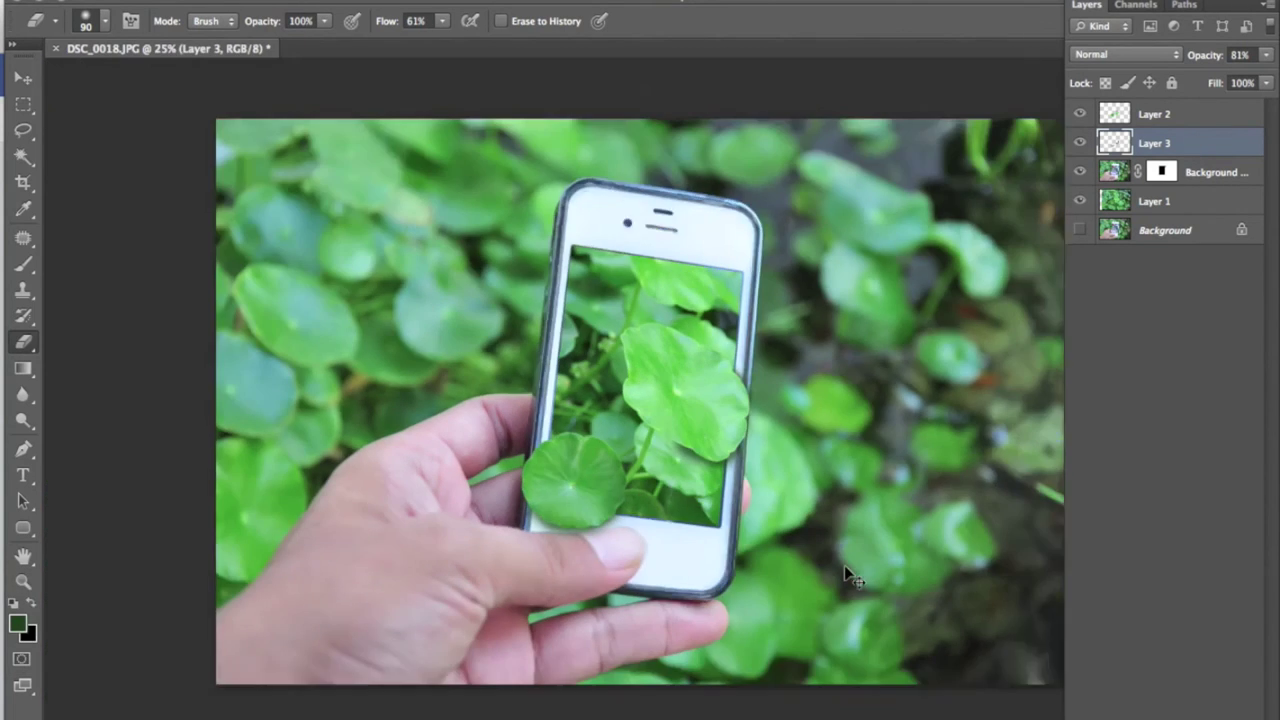
pyautogui.click(23, 78)
pyautogui.click(160, 1)
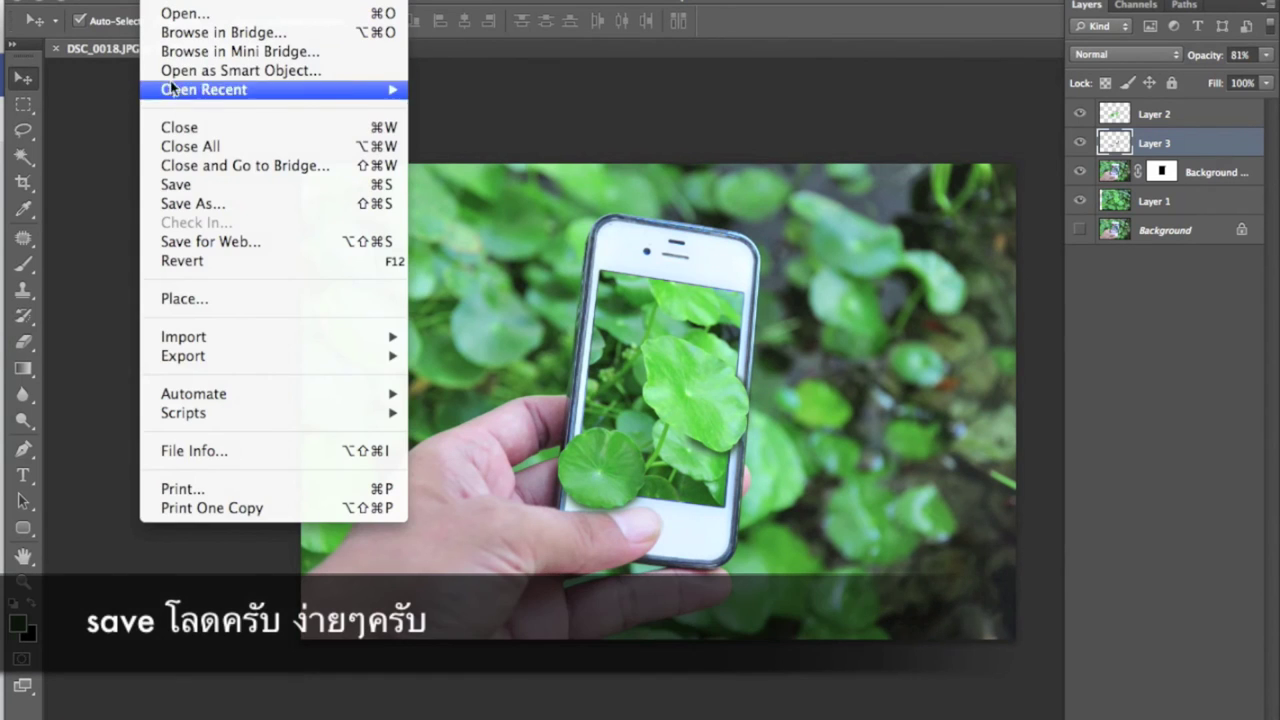
pyautogui.click(195, 189)
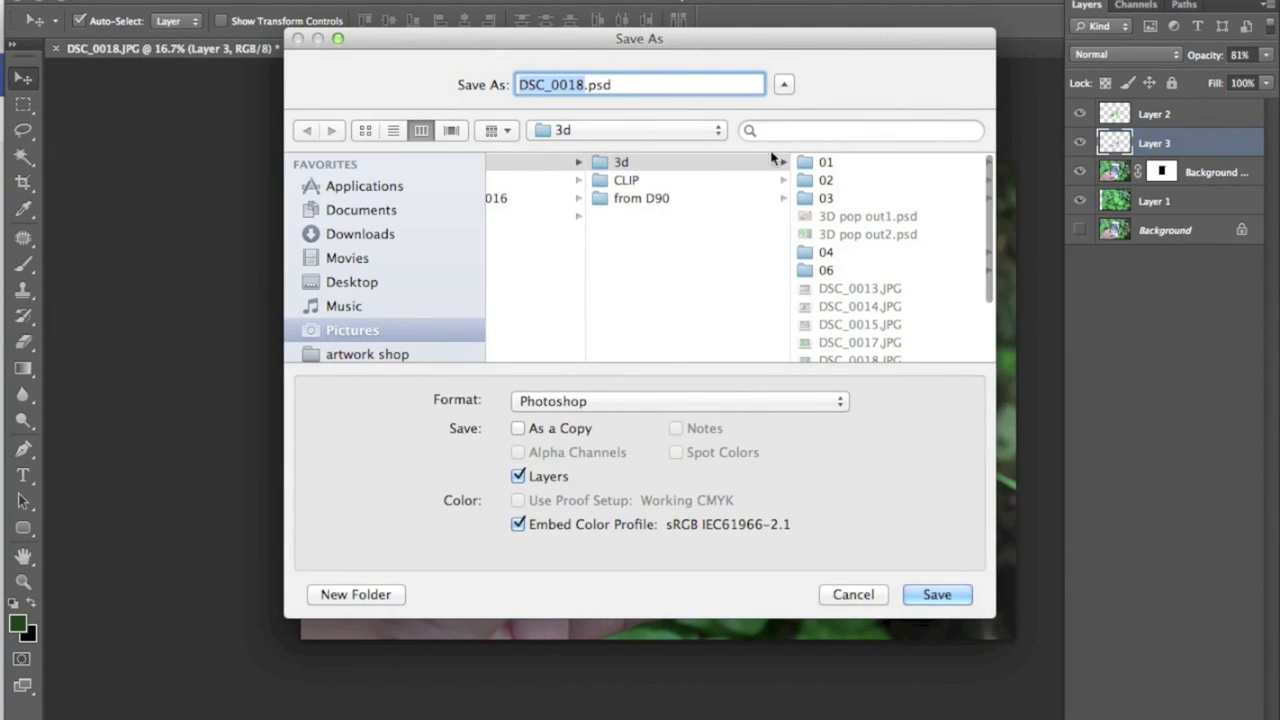
pyautogui.click(852, 238)
pyautogui.click(598, 84)
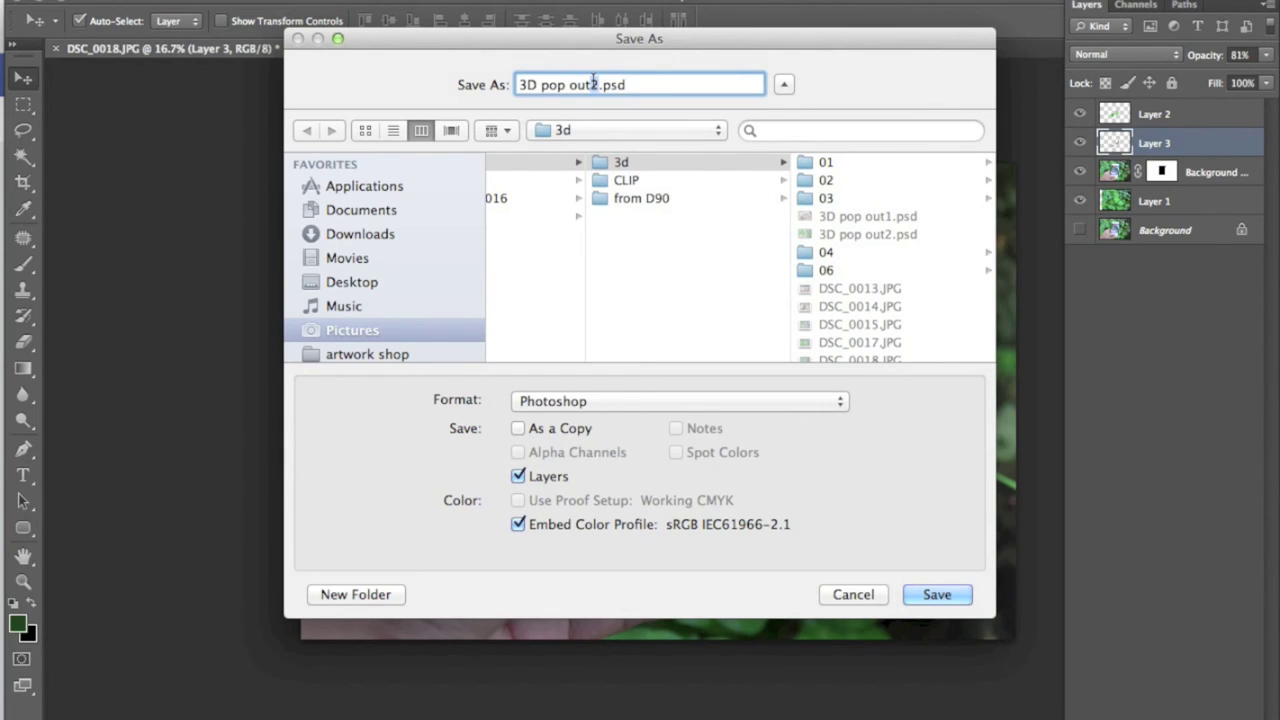
pyautogui.press('BackSpace')
pyautogui.write('3')
pyautogui.click(936, 596)
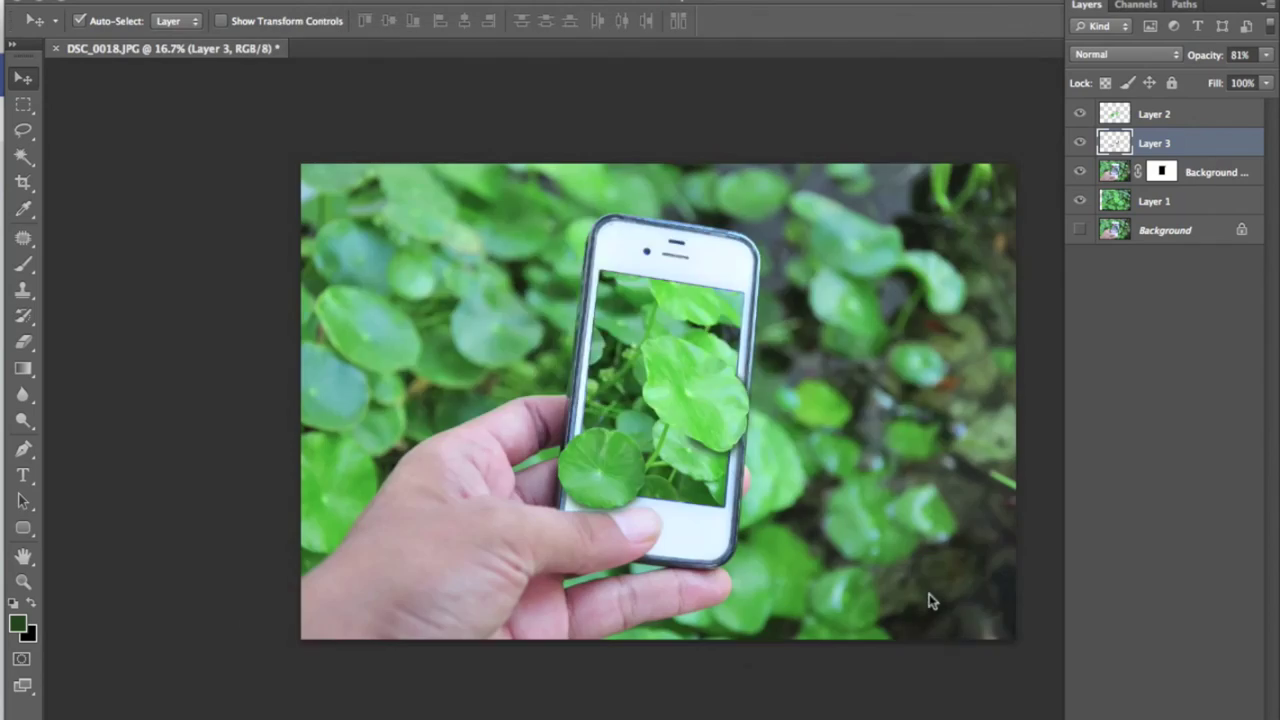